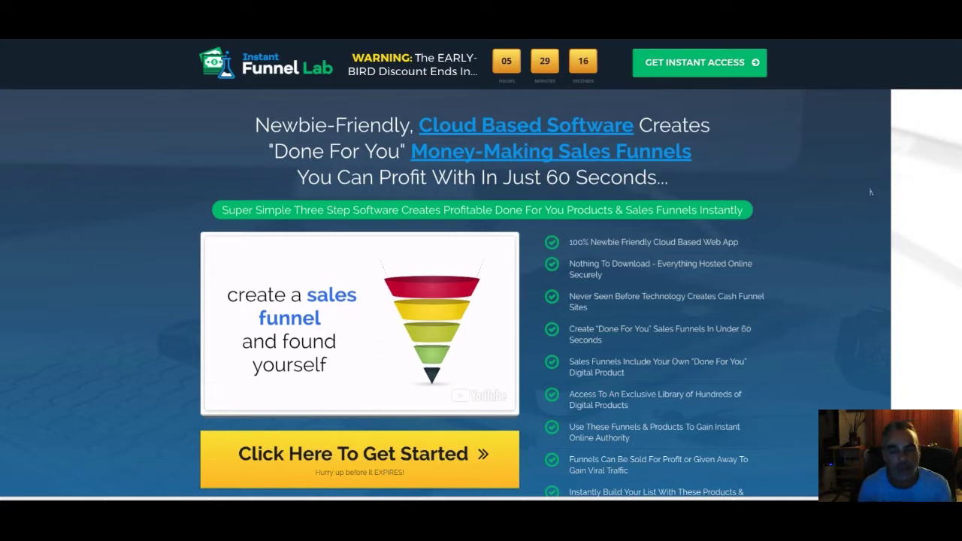
- Scroll through the product search results list
scroll(749, 236, down, 2)
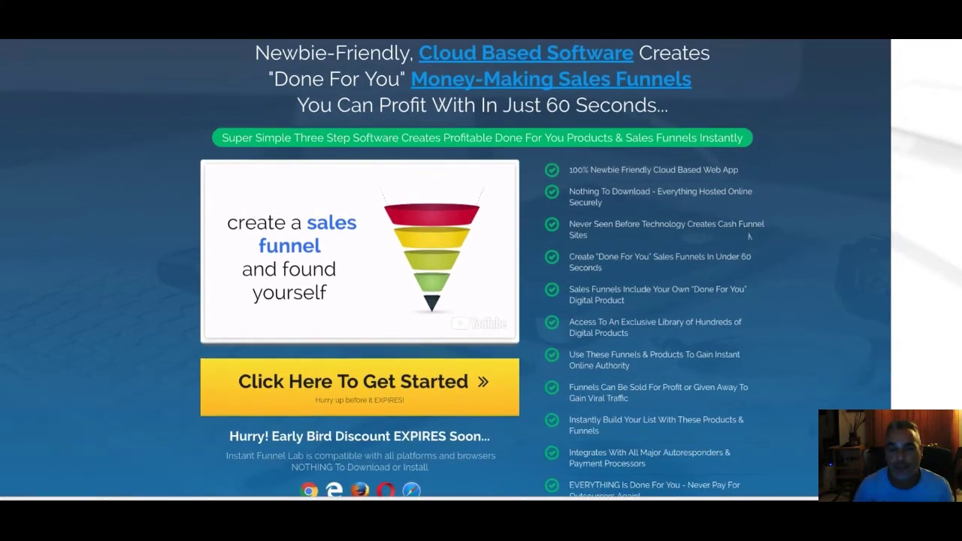
scroll(748, 235, down, 2)
scroll(748, 235, down, 2)
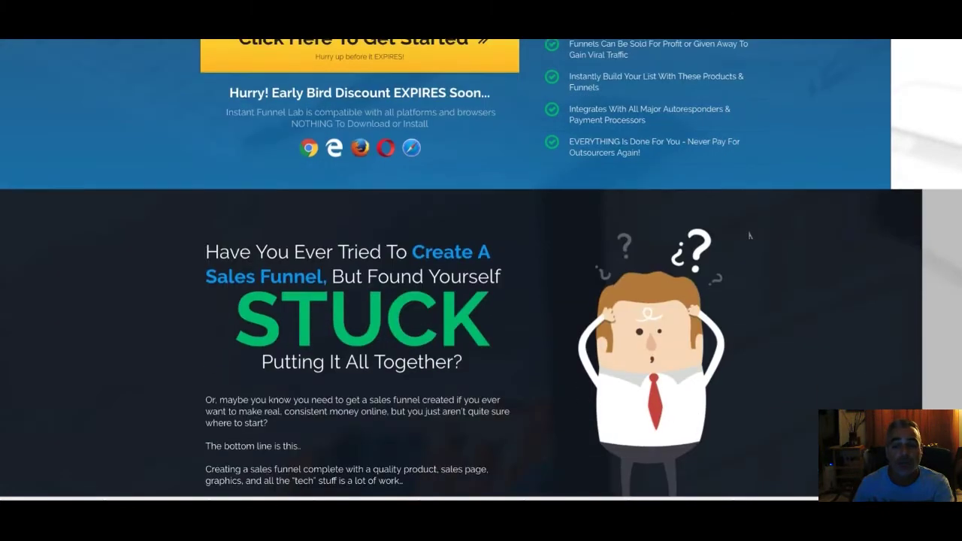
scroll(749, 235, down, 2)
scroll(748, 236, down, 2)
scroll(751, 238, down, 3)
scroll(751, 237, up, 1)
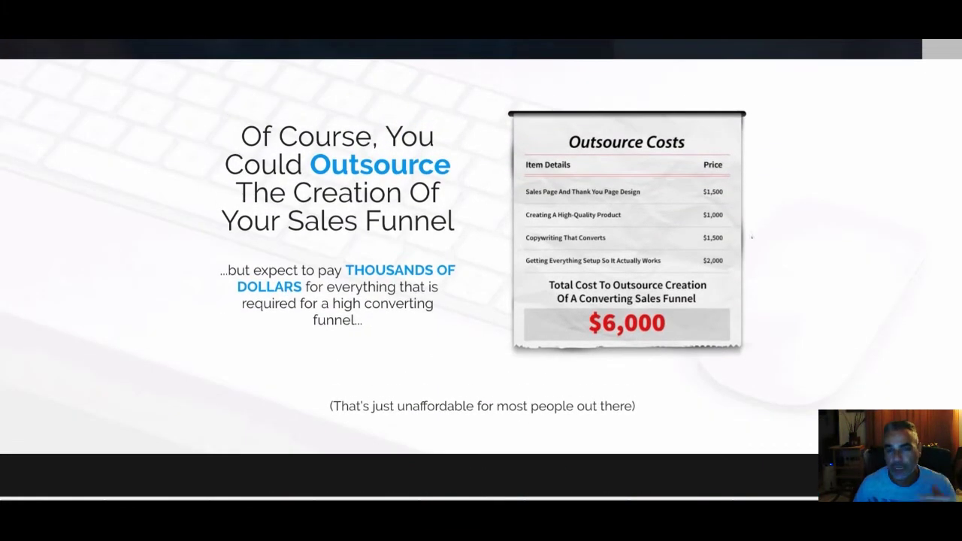
scroll(751, 236, down, 3)
scroll(750, 235, down, 2)
scroll(749, 235, down, 2)
scroll(750, 235, down, 2)
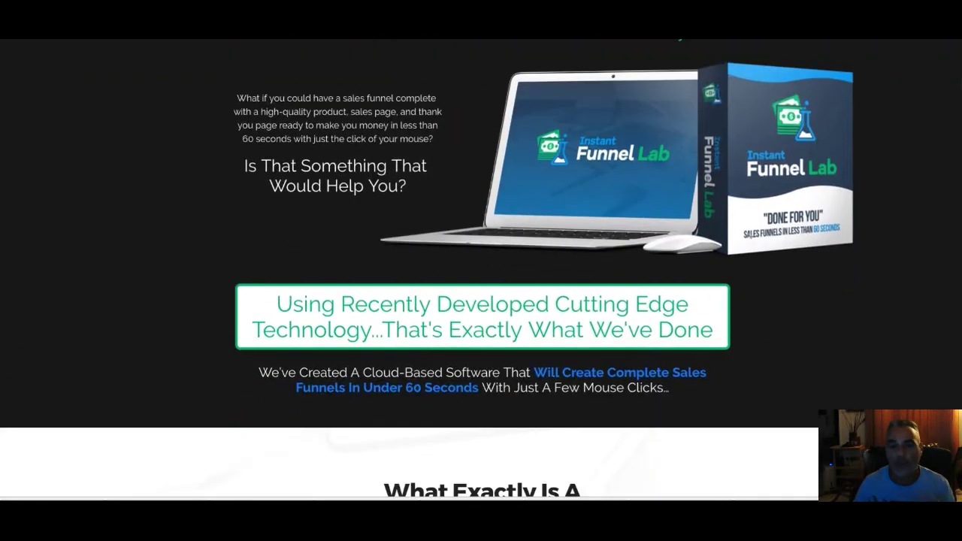
scroll(749, 236, down, 2)
scroll(749, 237, down, 4)
scroll(750, 238, down, 1)
scroll(751, 237, down, 3)
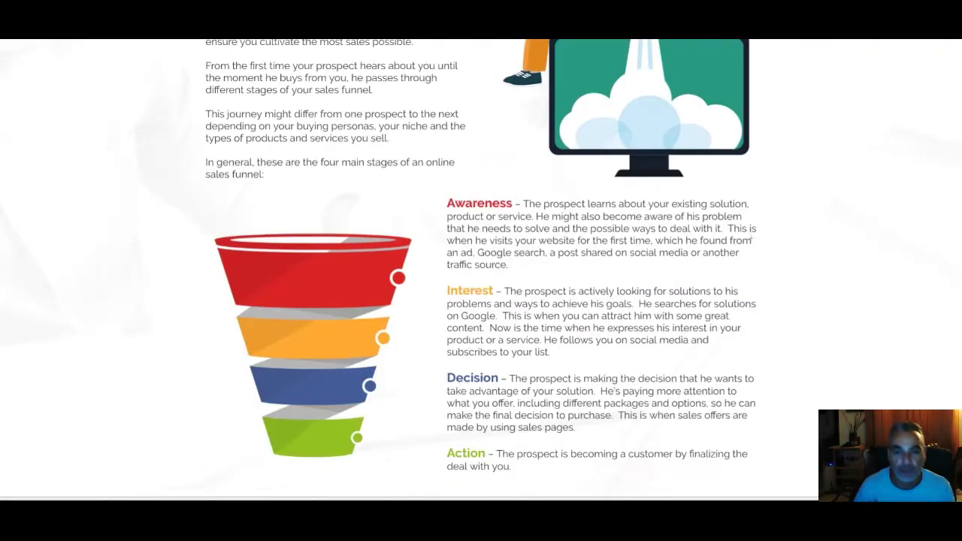
scroll(750, 238, down, 3)
scroll(752, 236, down, 5)
scroll(751, 237, down, 2)
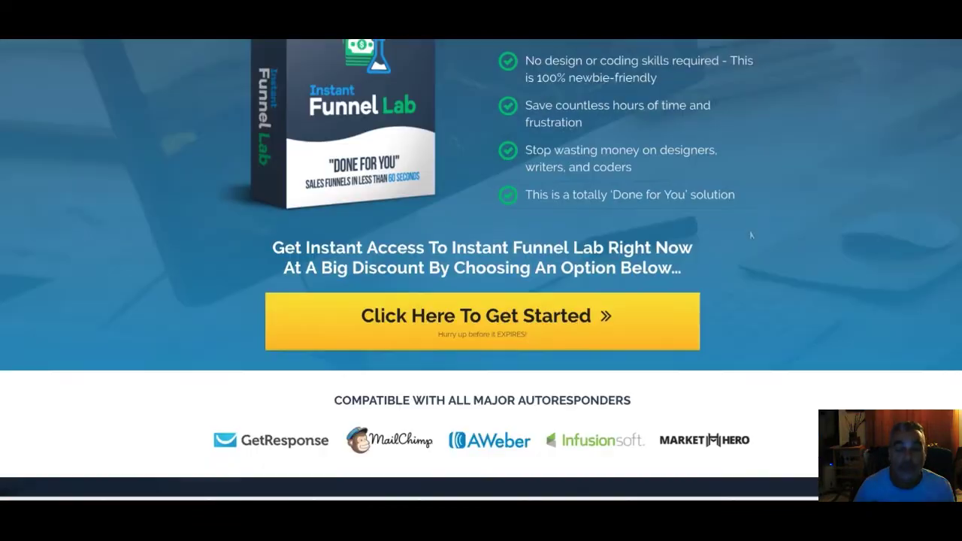
scroll(751, 237, down, 1)
scroll(751, 236, down, 2)
scroll(752, 235, down, 3)
scroll(751, 236, down, 3)
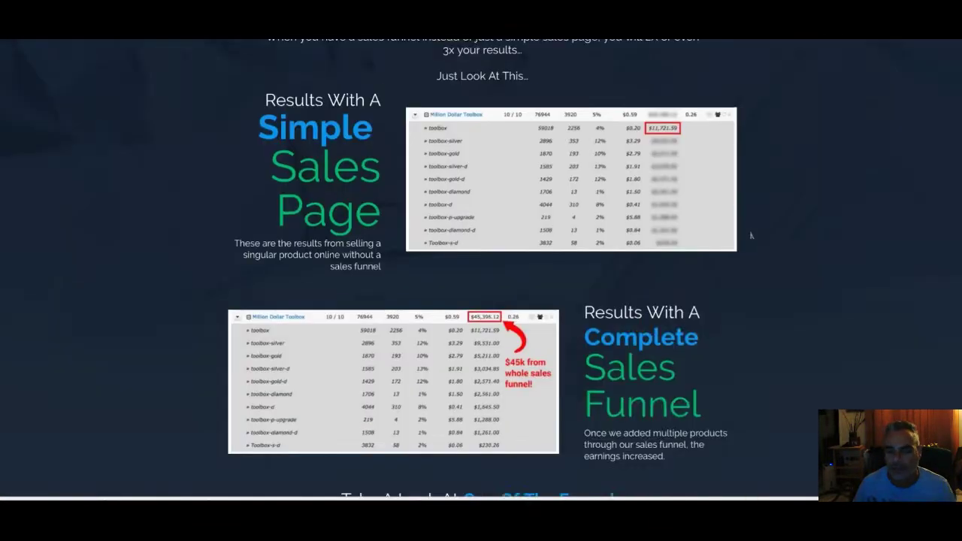
scroll(752, 237, up, 10)
scroll(752, 237, up, 3)
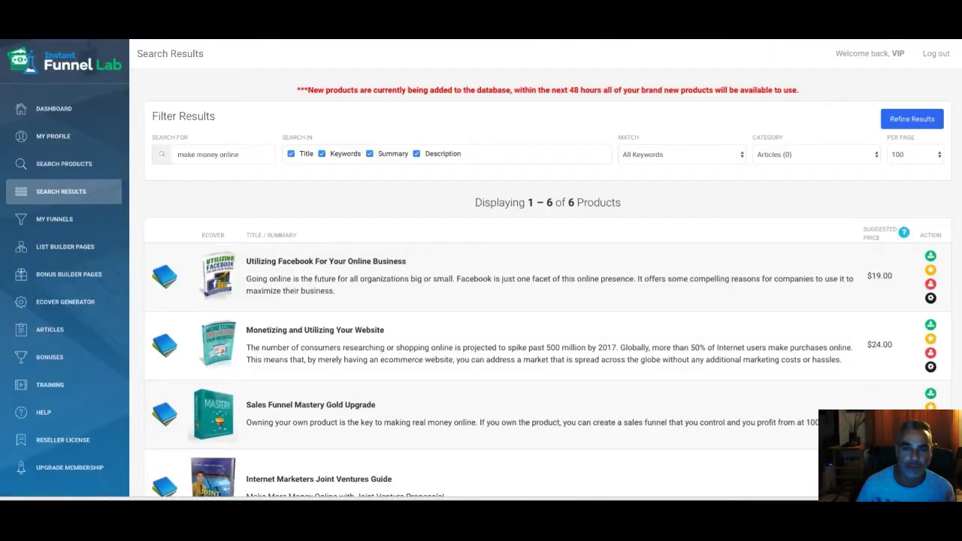
- Review the dashboard's monthly usage pie charts, then go to the Search Products page
click(54, 109)
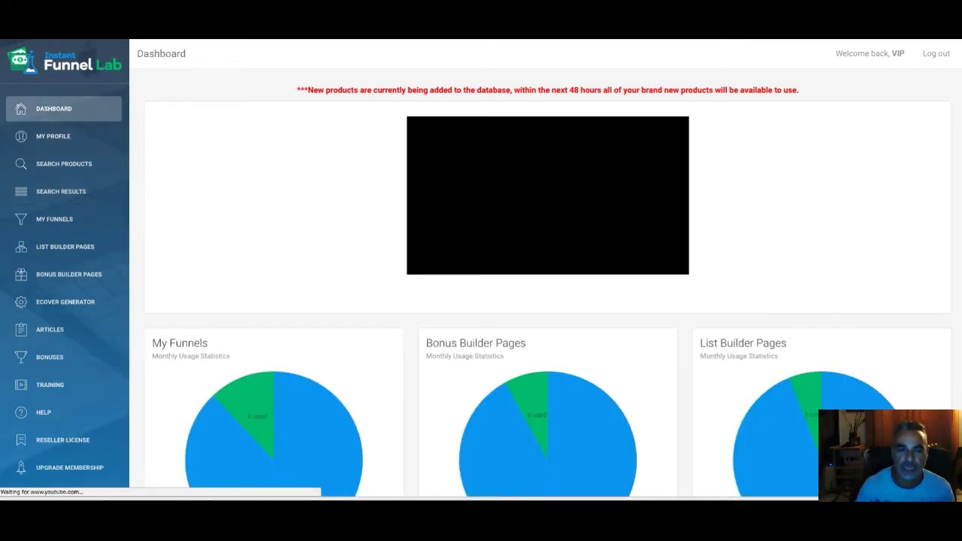
scroll(368, 263, down, 3)
scroll(367, 260, down, 1)
scroll(368, 255, down, 2)
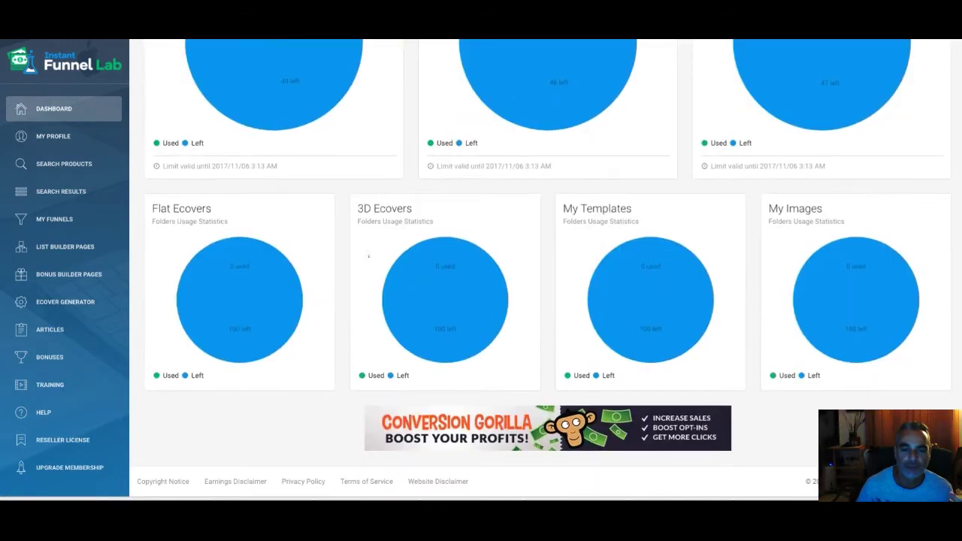
scroll(243, 233, up, 5)
scroll(244, 233, down, 2)
scroll(244, 233, down, 3)
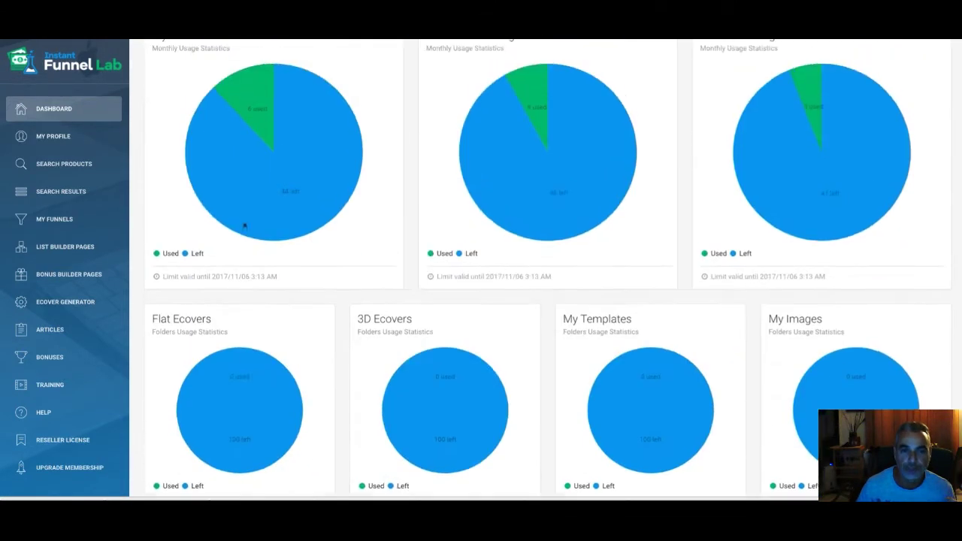
scroll(246, 233, up, 1)
scroll(246, 233, up, 1)
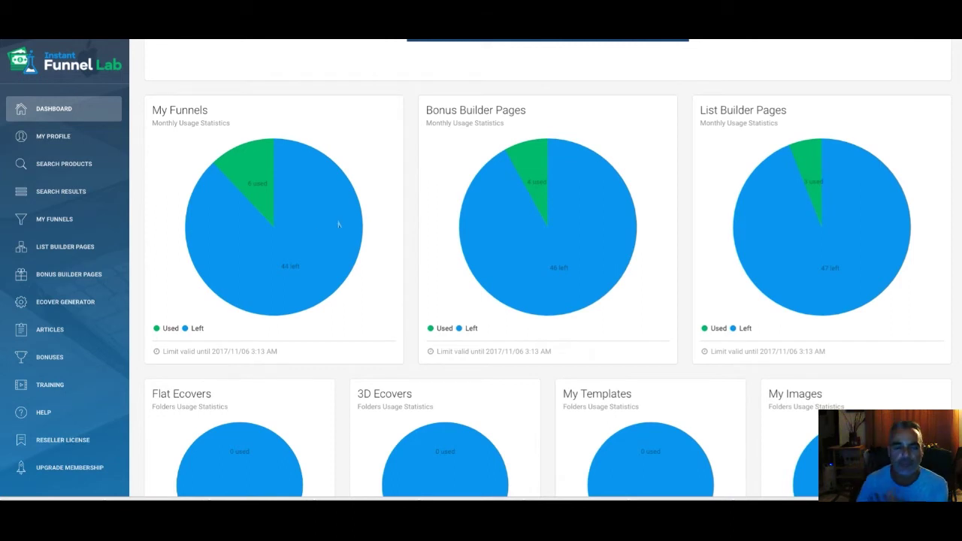
scroll(338, 224, down, 4)
scroll(316, 278, down, 1)
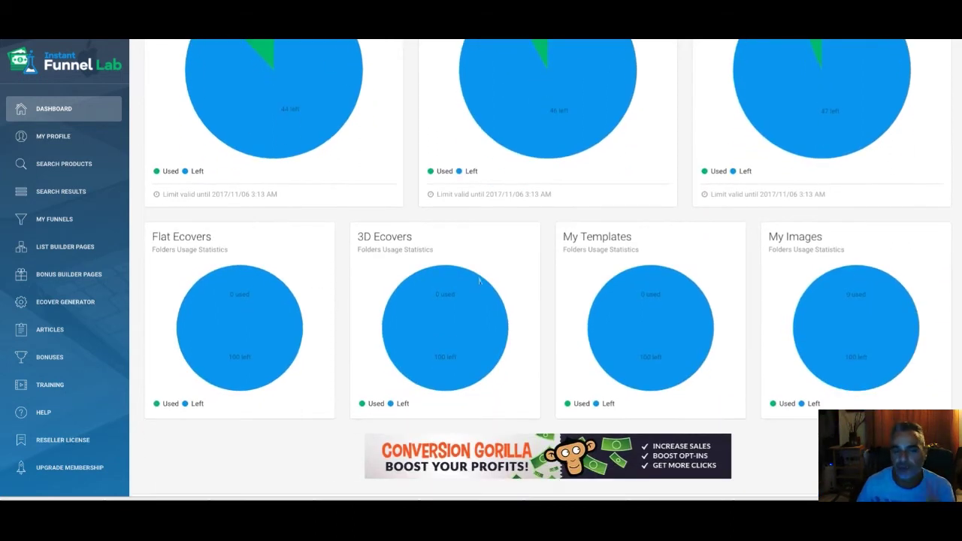
scroll(836, 295, up, 5)
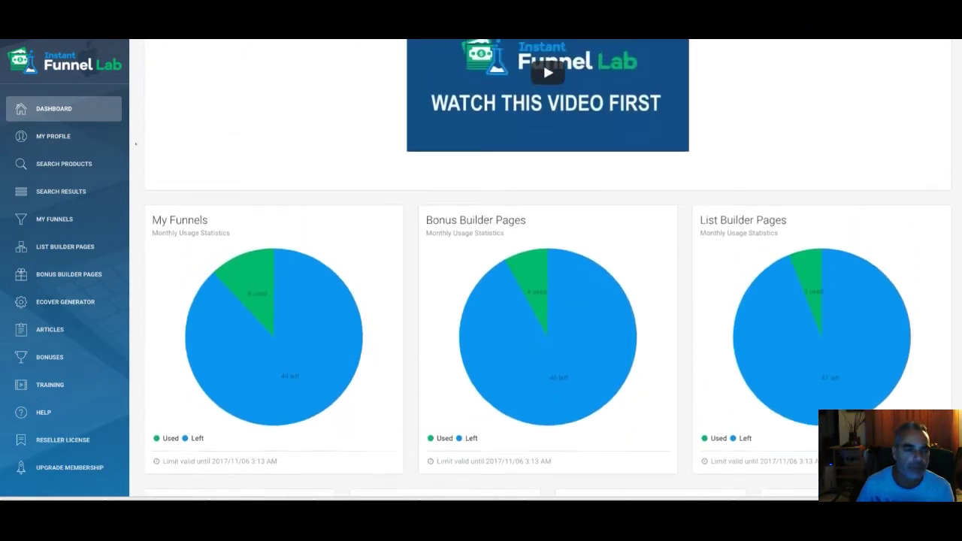
click(64, 163)
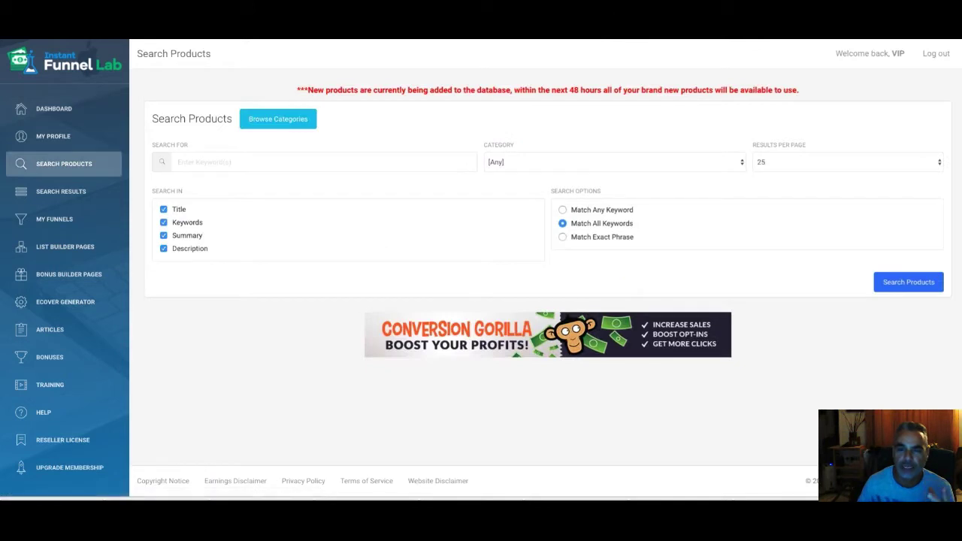
- Search products for 'make money online' with the Category left at Any
click(266, 162)
text(m)
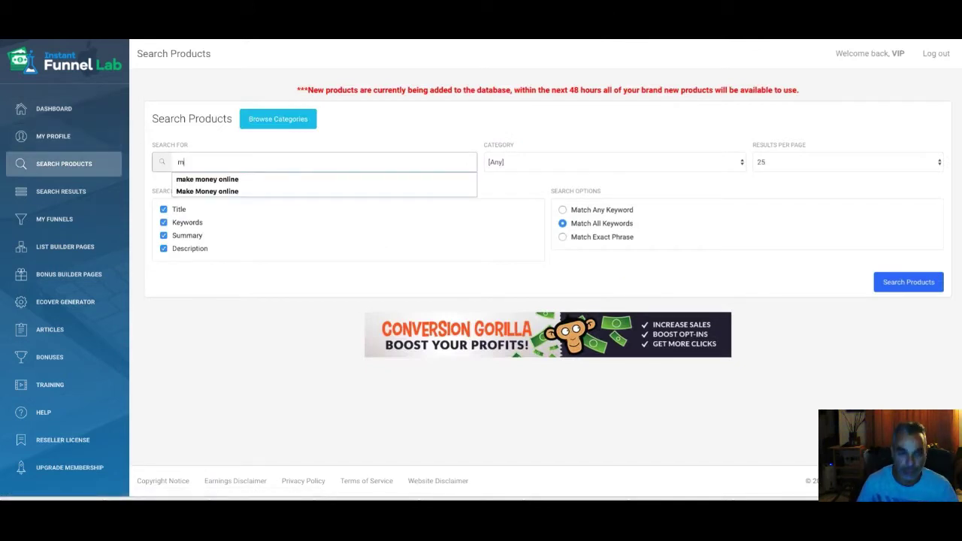
text(ake monet o)
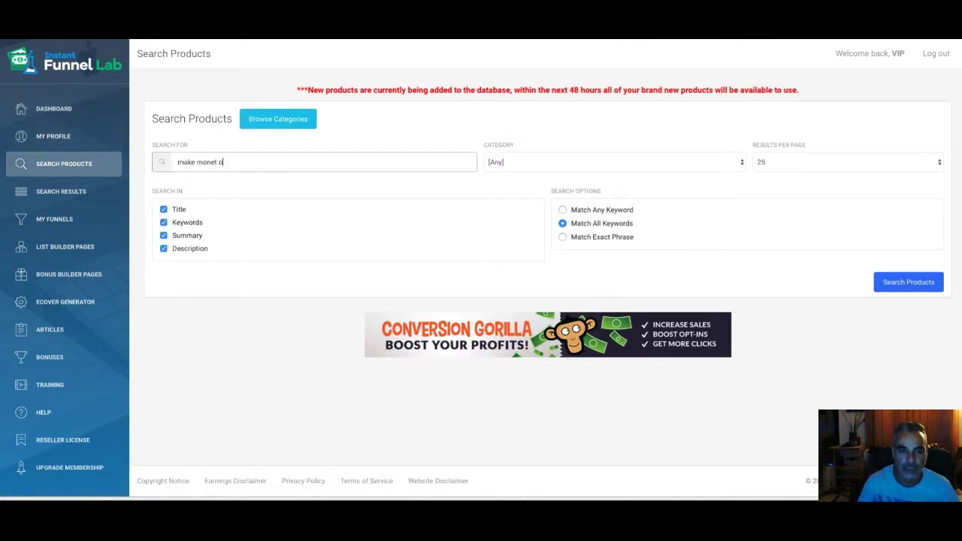
key(BackSpace)
text(y)
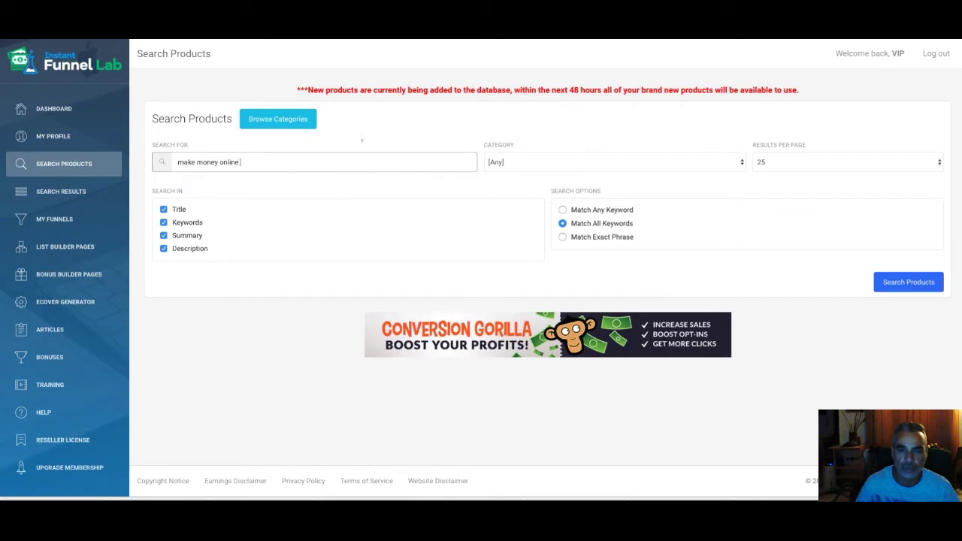
click(702, 166)
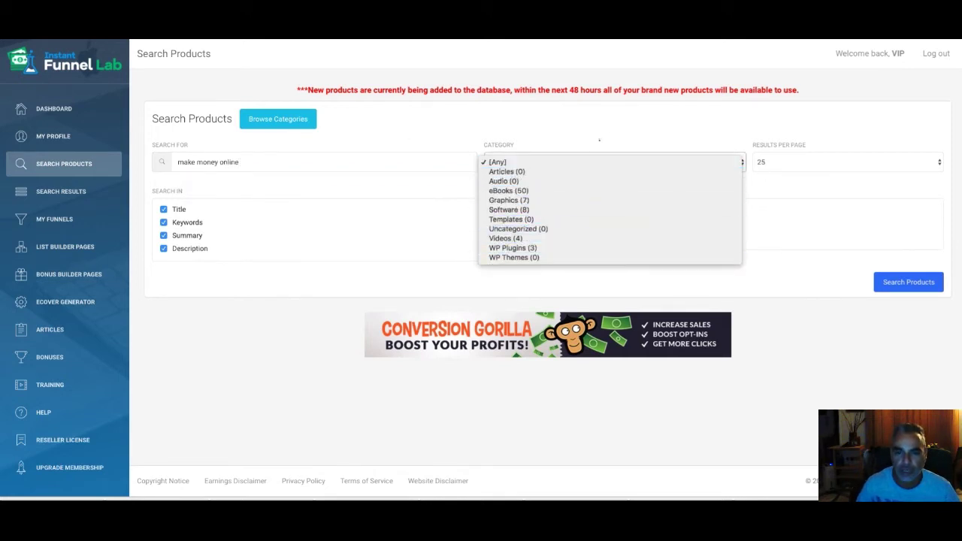
key(Escape)
click(908, 281)
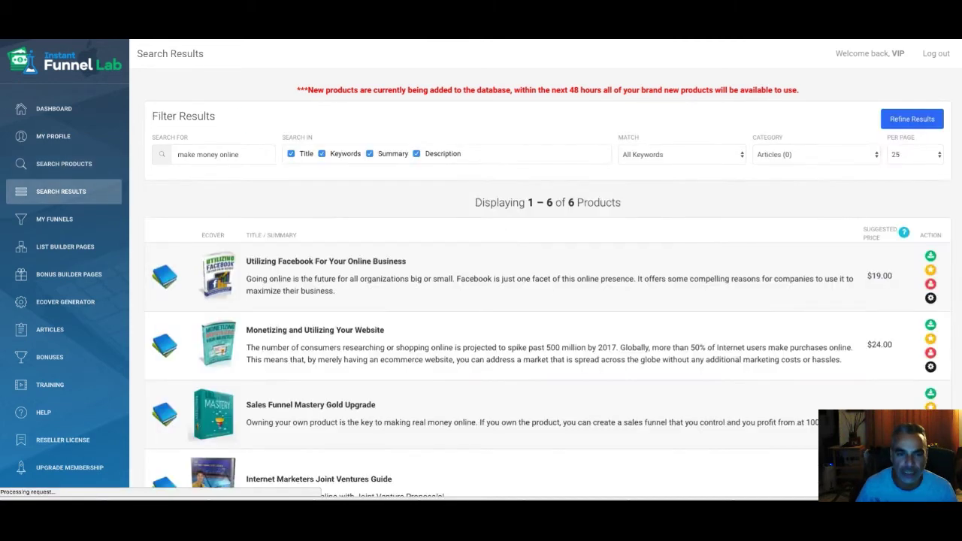
- Scroll through the six 'make money online' search results and their suggested prices
scroll(334, 279, down, 1)
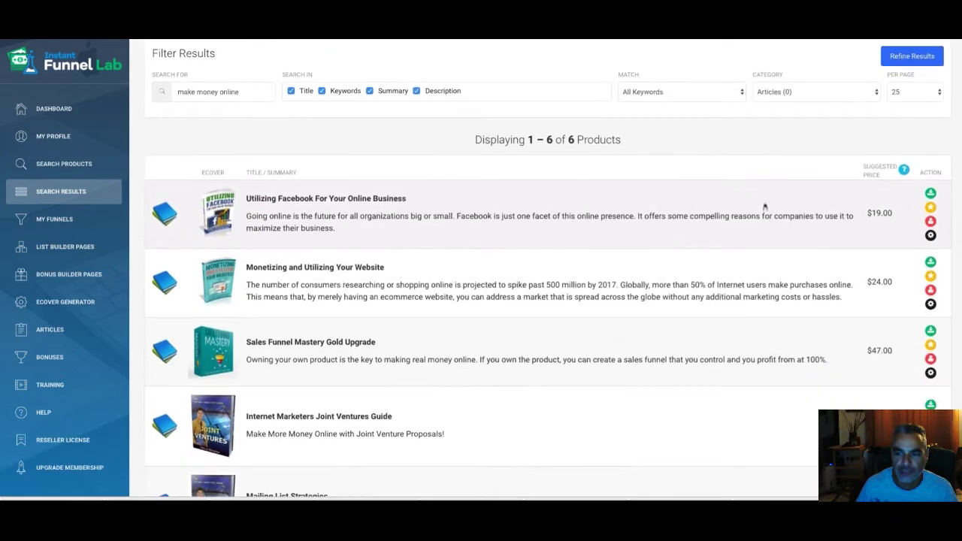
scroll(885, 227, down, 3)
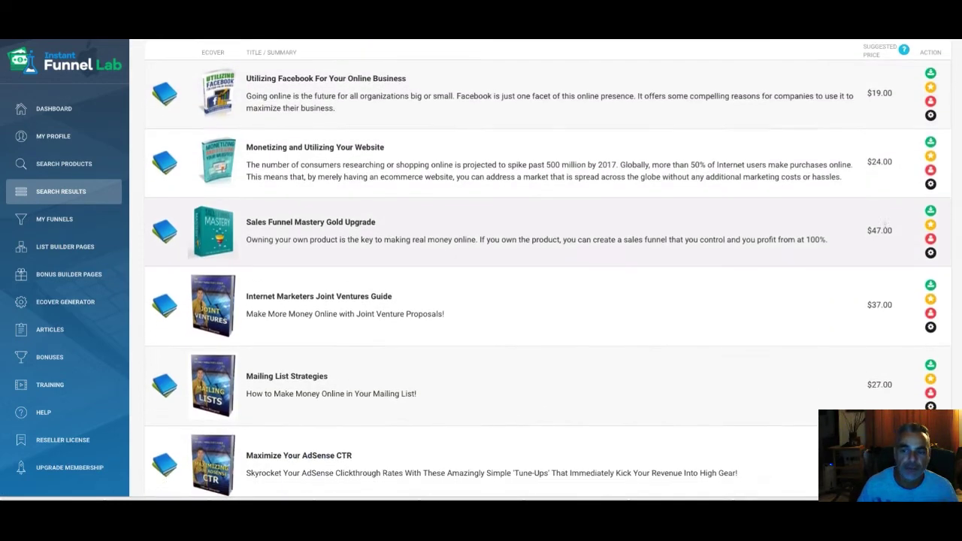
scroll(881, 218, down, 1)
scroll(881, 219, up, 5)
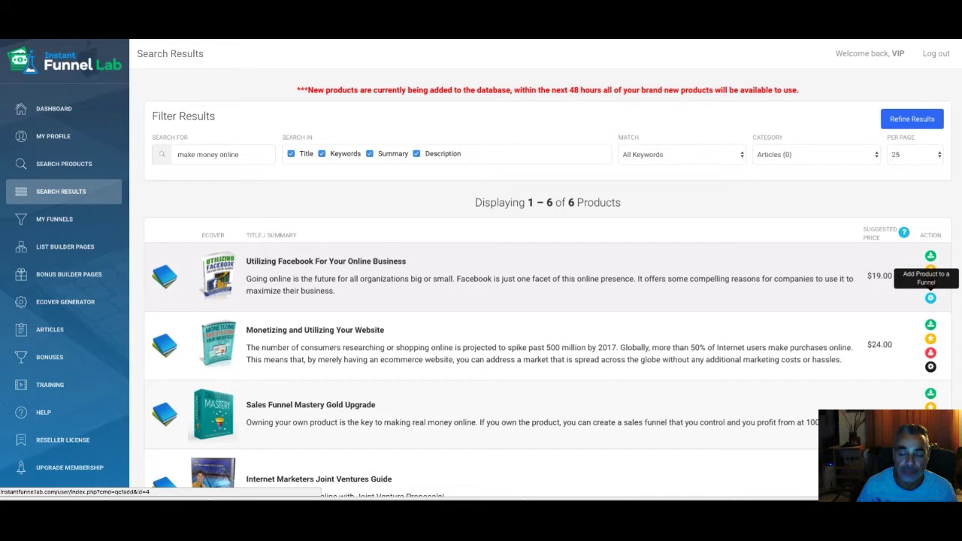
click(930, 298)
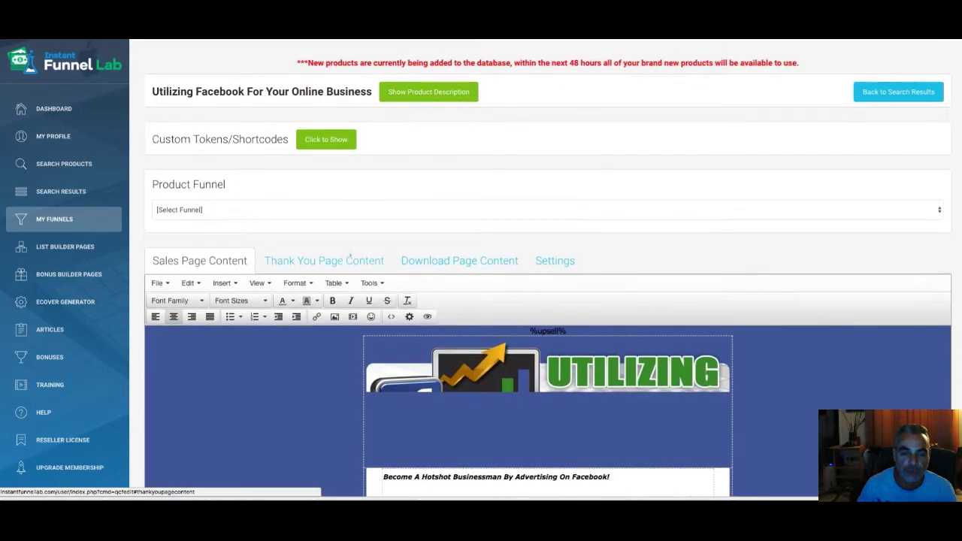
scroll(375, 255, down, 1)
scroll(406, 267, down, 2)
scroll(429, 274, down, 2)
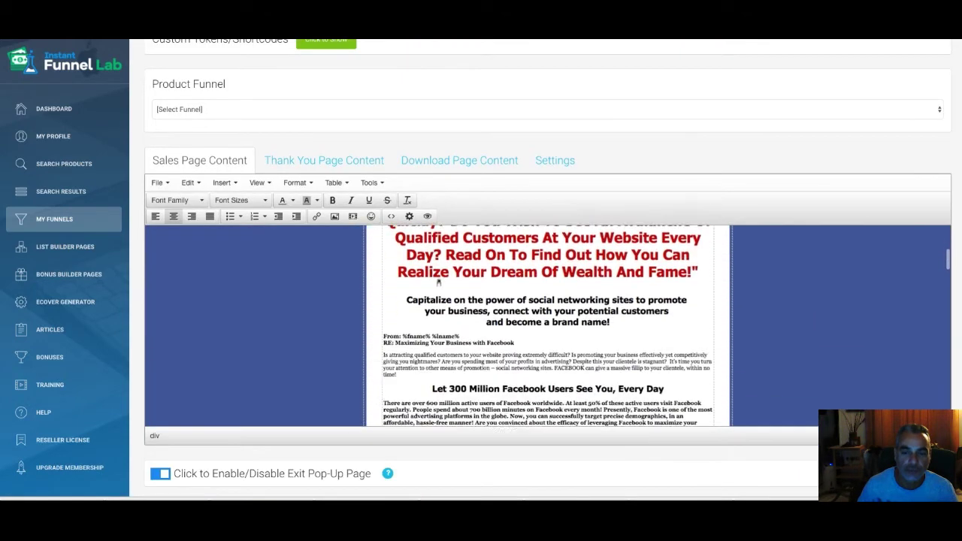
scroll(439, 280, down, 2)
scroll(439, 282, down, 5)
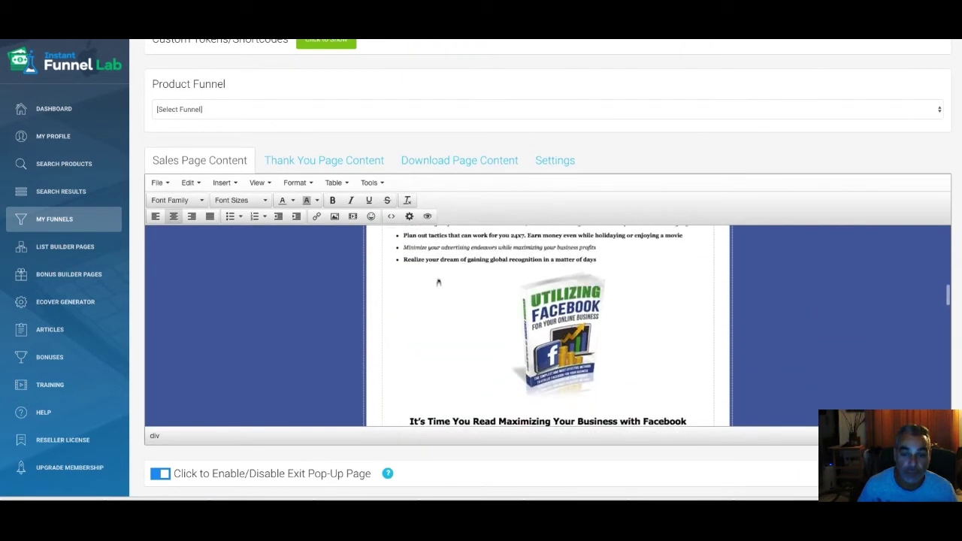
scroll(438, 282, down, 5)
scroll(439, 281, down, 3)
scroll(439, 282, down, 5)
scroll(438, 281, down, 5)
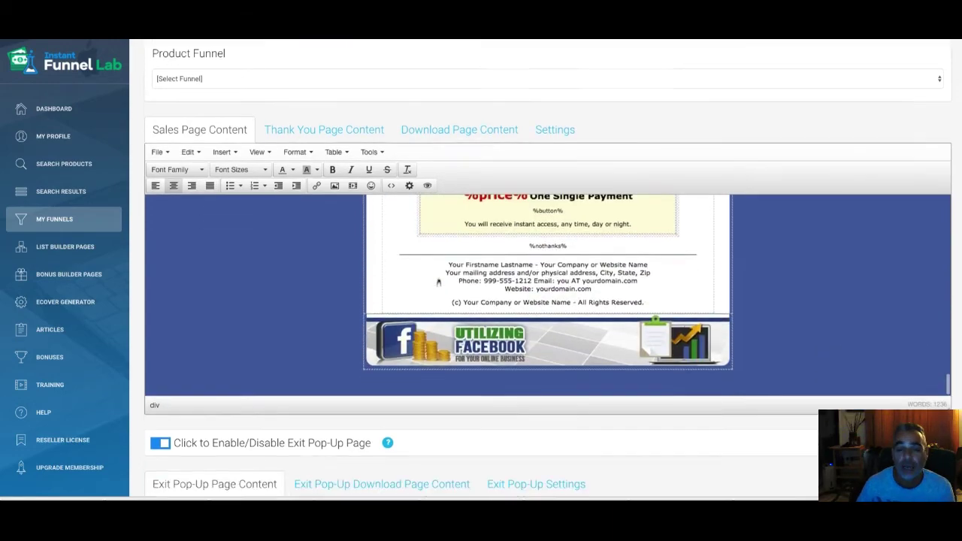
scroll(443, 270, down, 3)
scroll(451, 263, up, 3)
scroll(460, 254, up, 2)
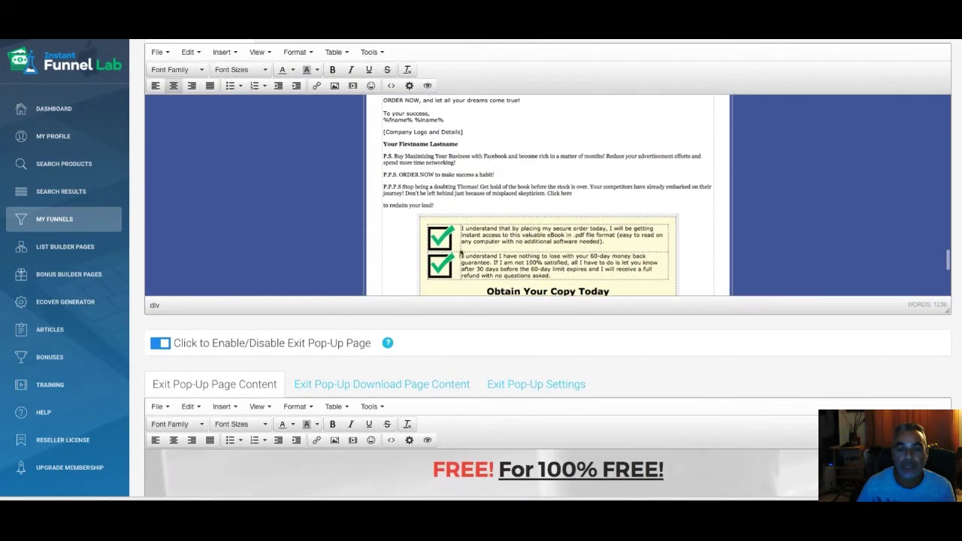
scroll(459, 254, down, 3)
scroll(454, 248, down, 2)
scroll(447, 237, down, 2)
scroll(438, 223, down, 2)
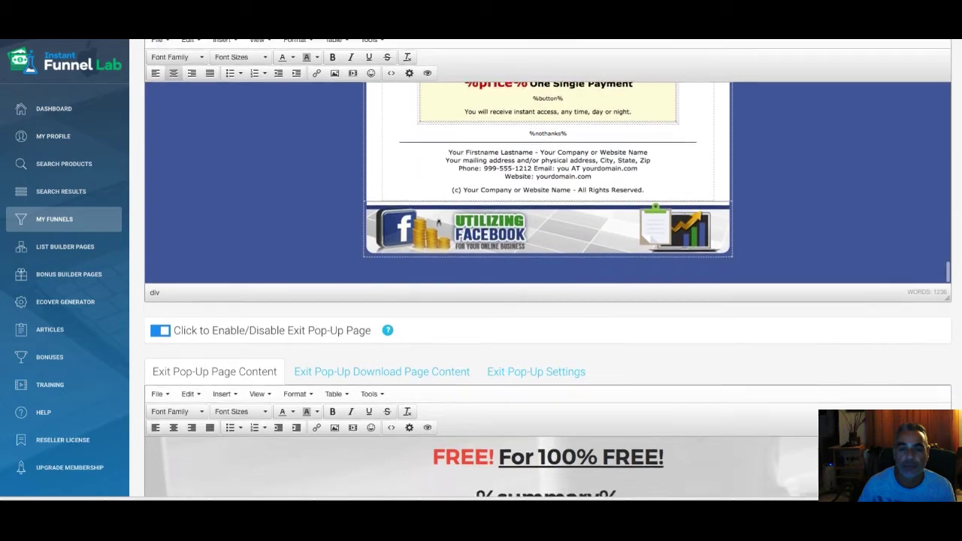
scroll(438, 222, down, 3)
scroll(447, 195, up, 4)
scroll(459, 173, up, 2)
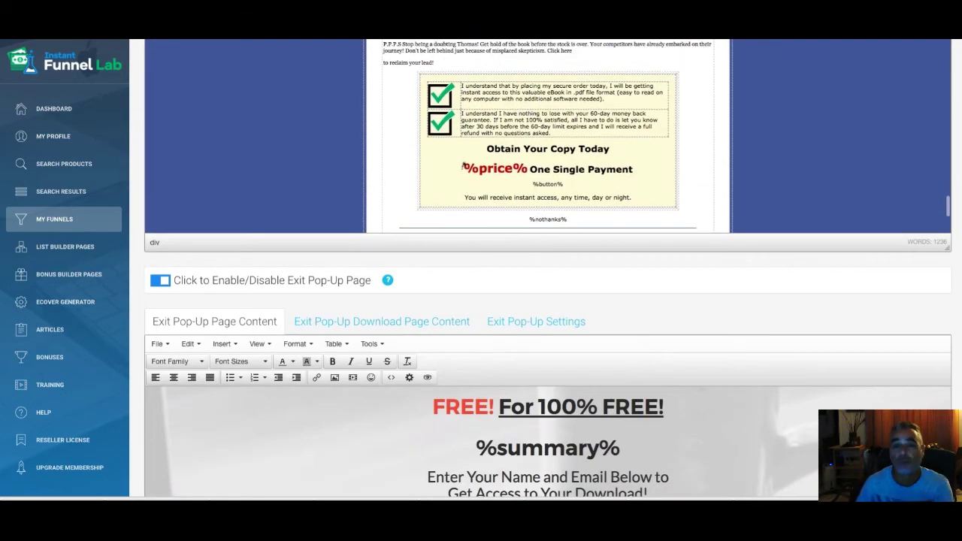
scroll(459, 181, up, 3)
scroll(456, 196, down, 1)
scroll(452, 210, down, 3)
scroll(448, 226, down, 2)
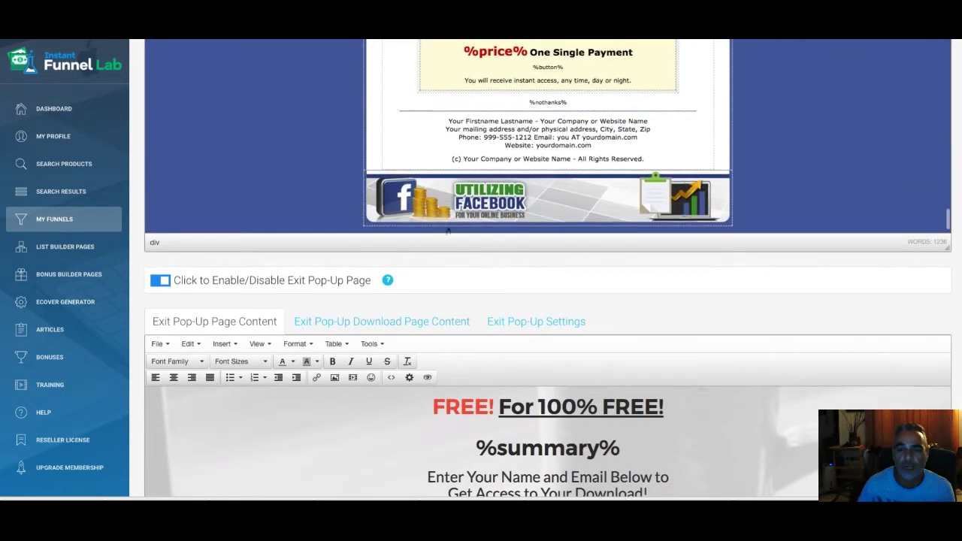
scroll(481, 256, down, 2)
scroll(541, 301, down, 2)
scroll(586, 323, up, 1)
scroll(622, 338, up, 1)
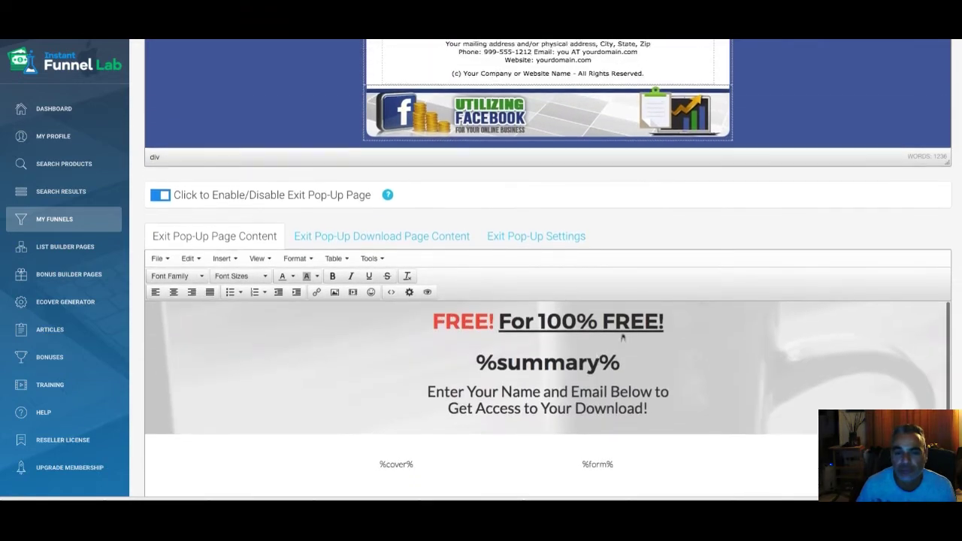
click(382, 244)
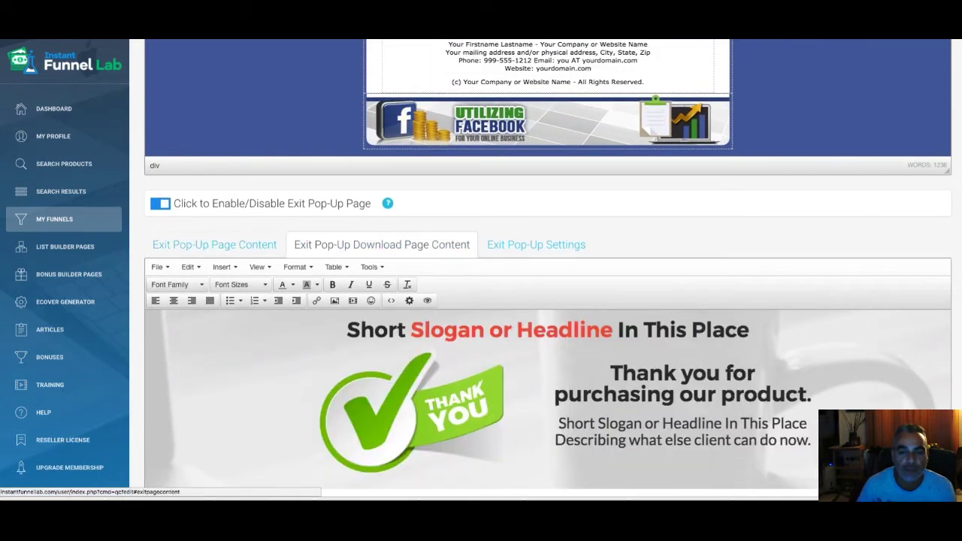
click(214, 244)
scroll(248, 202, up, 3)
scroll(248, 202, up, 3)
scroll(249, 202, up, 3)
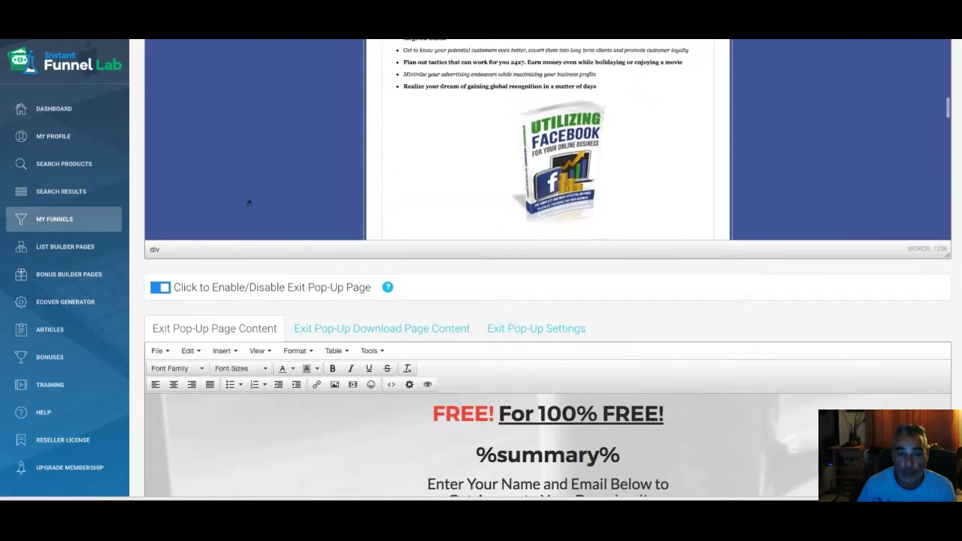
scroll(249, 202, up, 3)
scroll(249, 202, up, 5)
scroll(300, 247, up, 2)
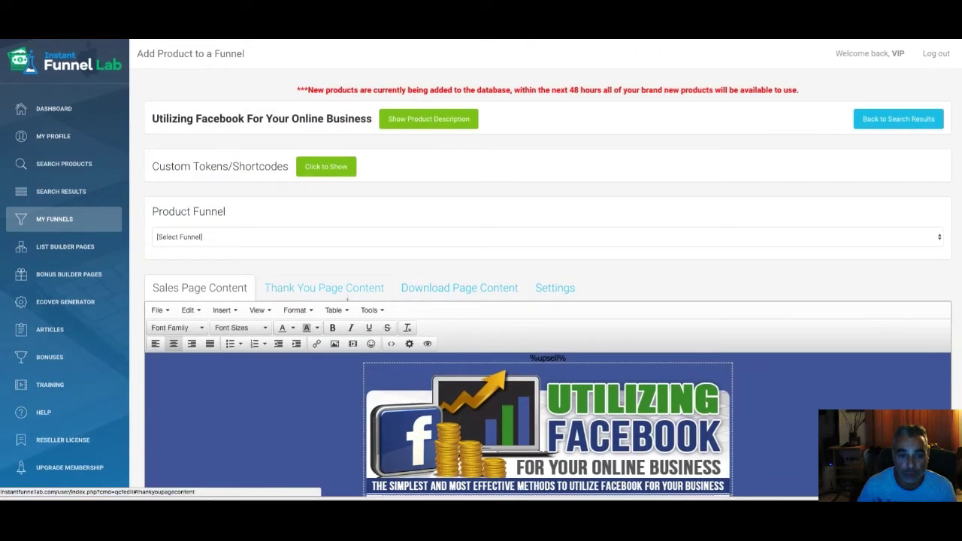
click(347, 298)
- Look over the funnel's thank-you page and download page content
scroll(444, 336, down, 3)
scroll(444, 336, down, 2)
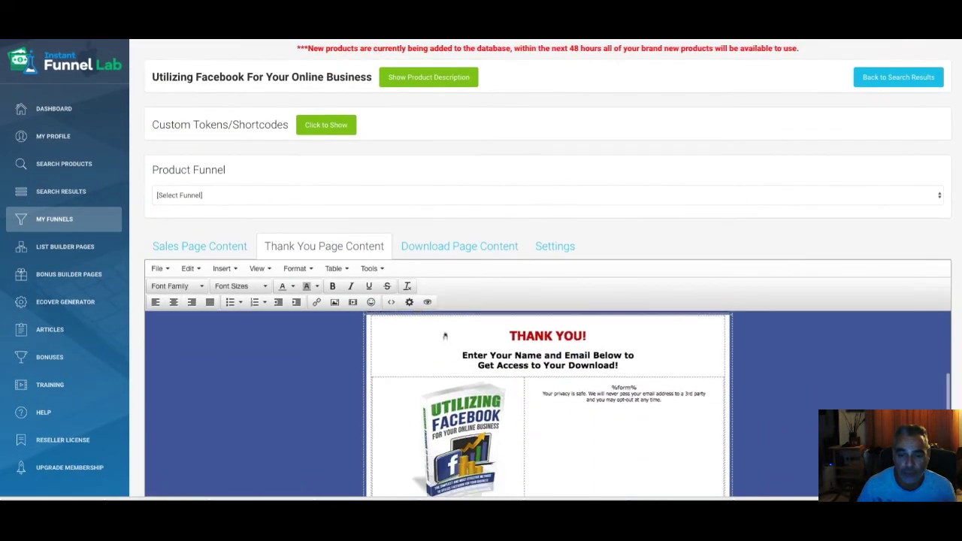
scroll(444, 336, down, 2)
click(459, 246)
scroll(549, 405, down, 3)
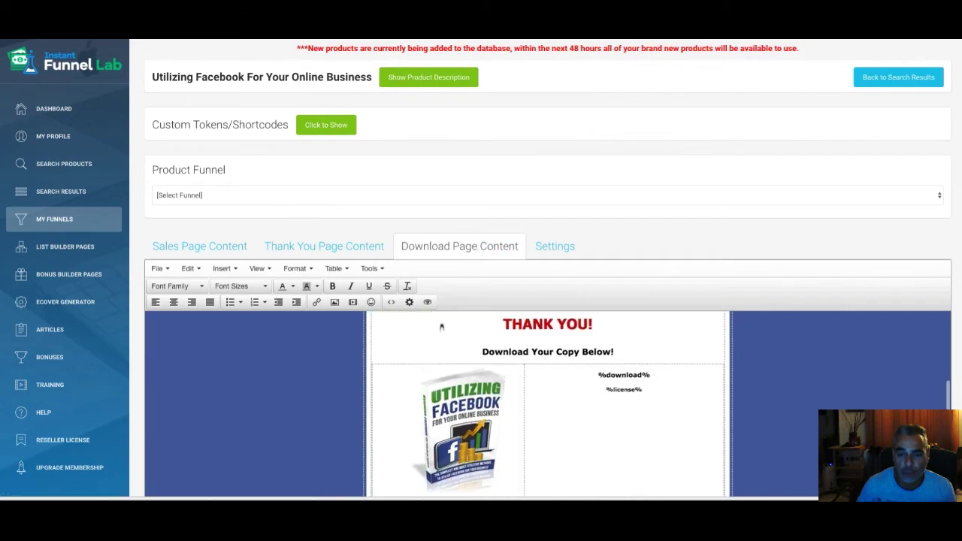
- Check the funnel's Settings and Buy Button Code field, then open List Builder Pages
click(554, 246)
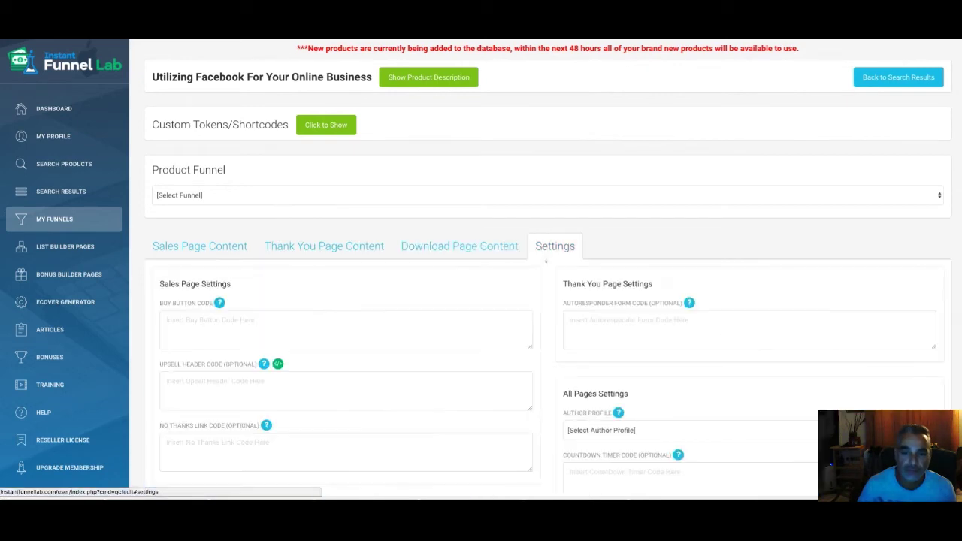
click(222, 329)
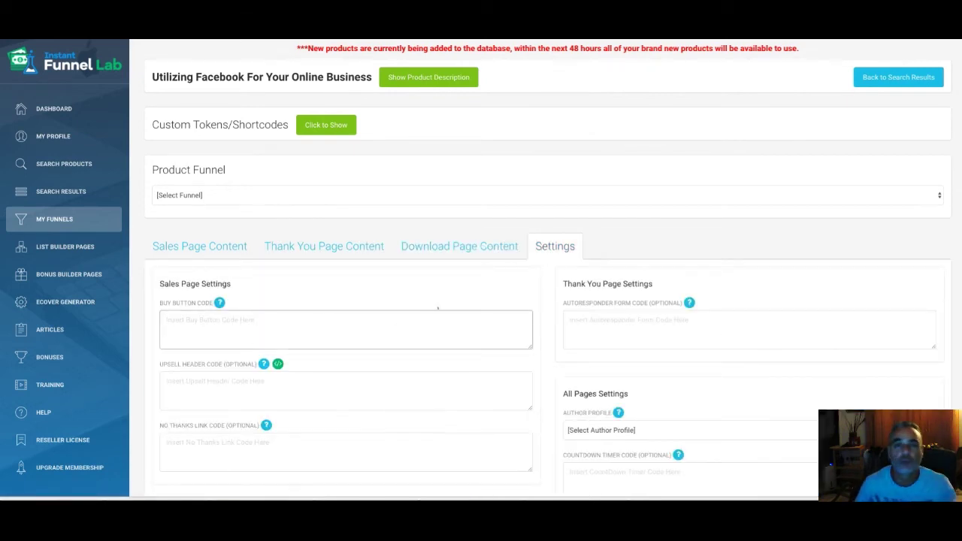
scroll(437, 307, down, 3)
scroll(448, 287, up, 3)
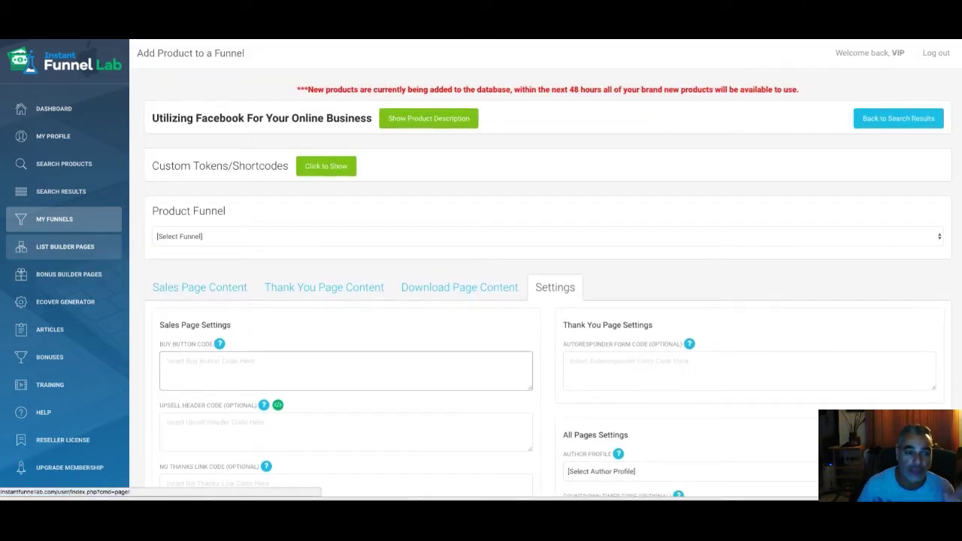
click(64, 247)
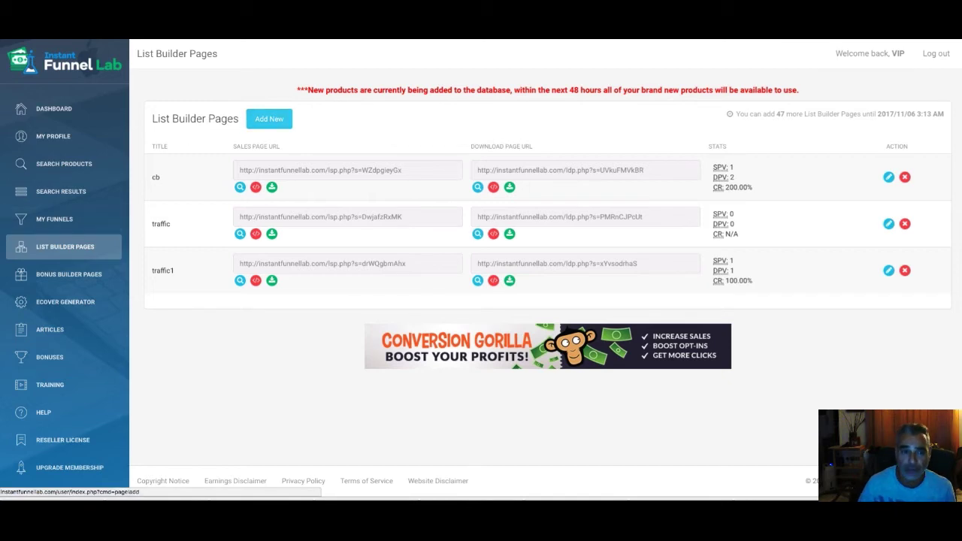
- Start a new list builder page based on the Local Business Traffic Blueprint product
click(269, 118)
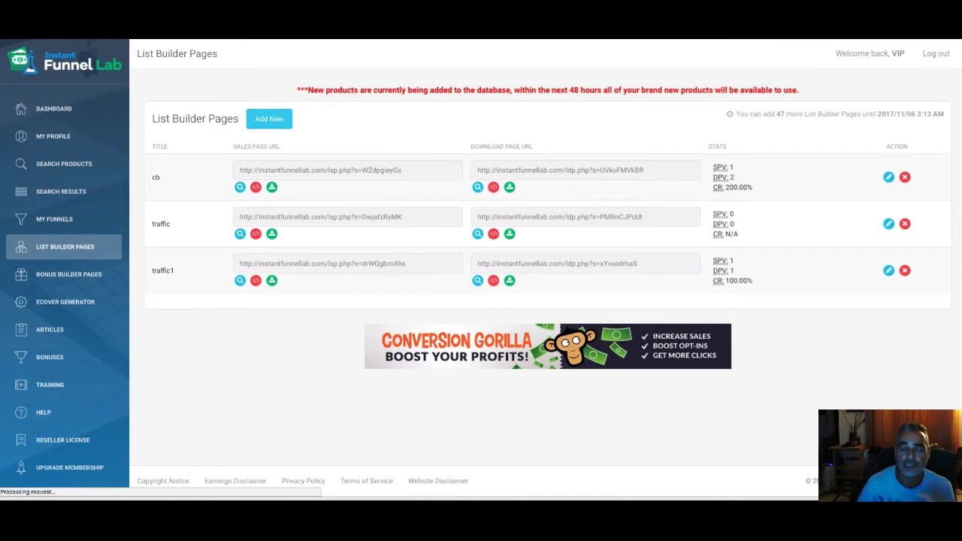
scroll(226, 308, down, 3)
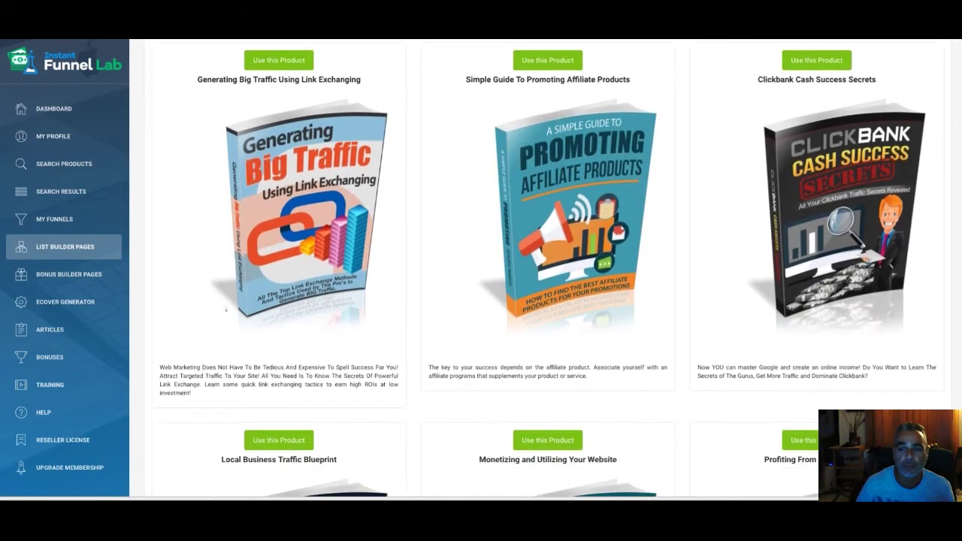
scroll(225, 308, down, 2)
scroll(225, 300, down, 2)
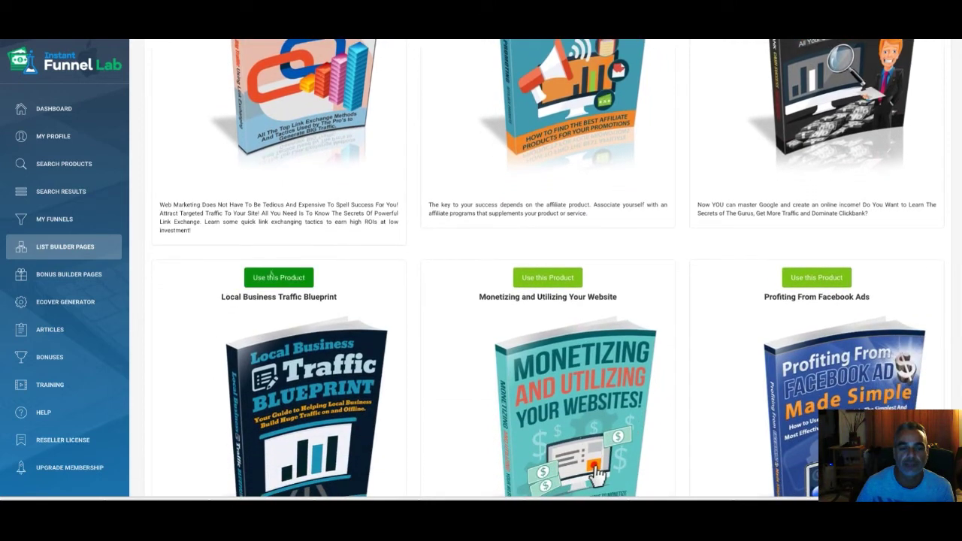
scroll(548, 270, down, 3)
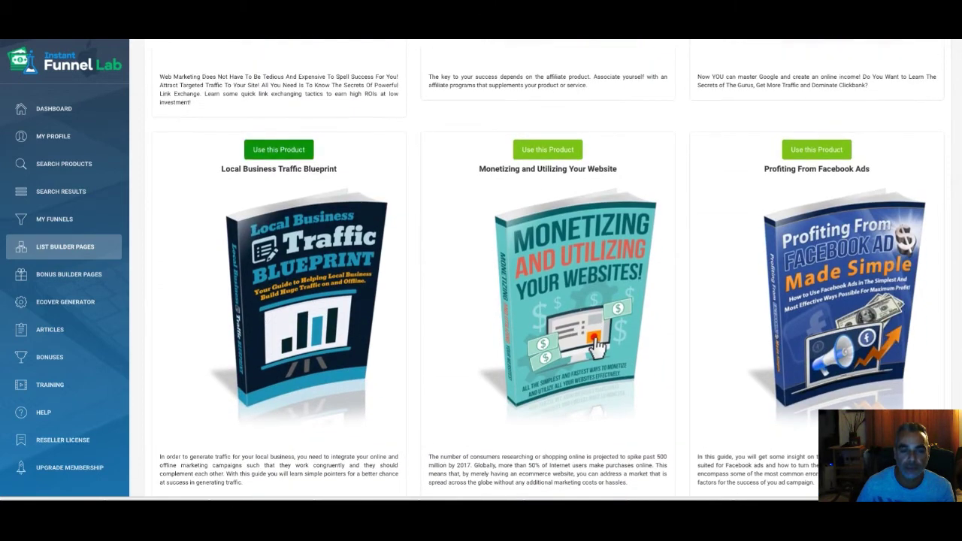
click(599, 347)
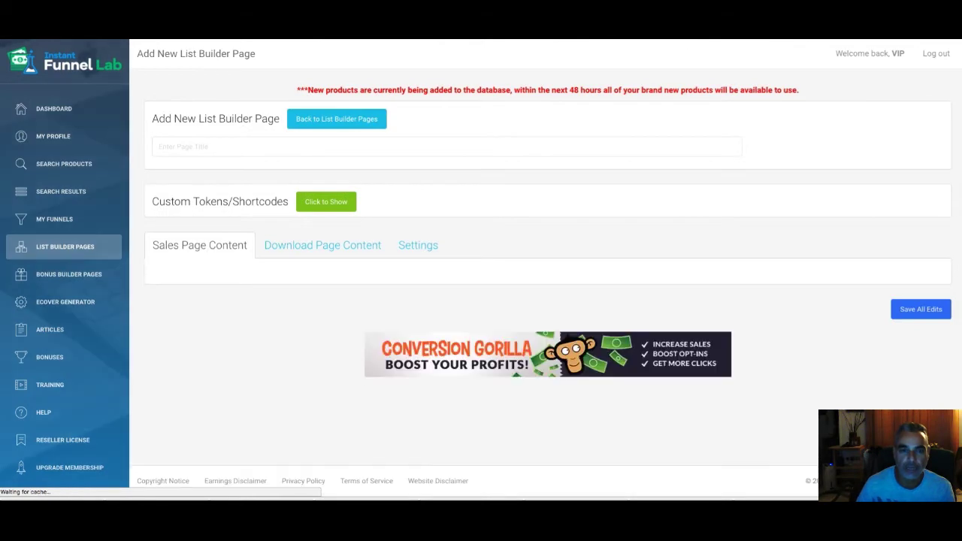
- Scroll through the new list builder page form and view its download page content
scroll(616, 366, down, 2)
scroll(616, 366, down, 2)
scroll(616, 366, down, 3)
scroll(616, 366, down, 2)
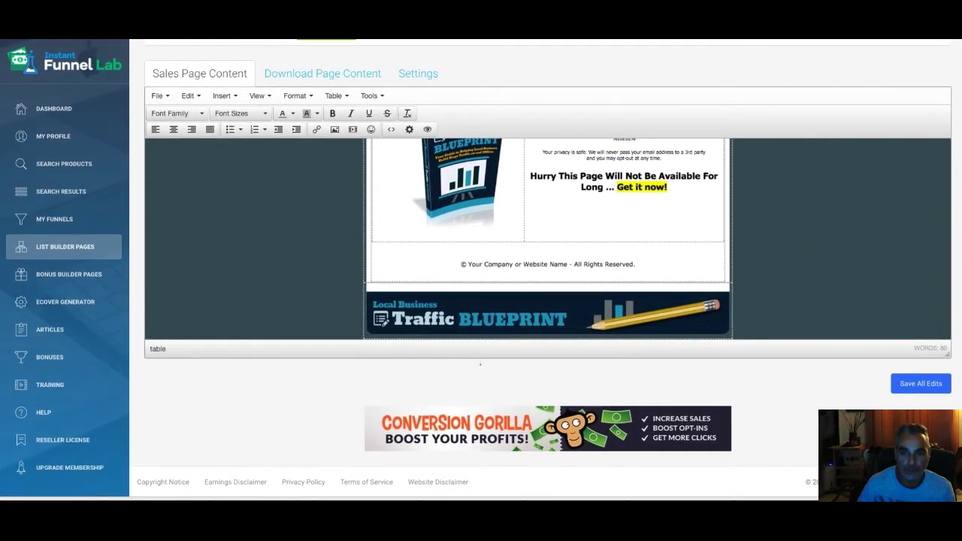
scroll(406, 196, up, 2)
scroll(406, 197, up, 1)
click(322, 173)
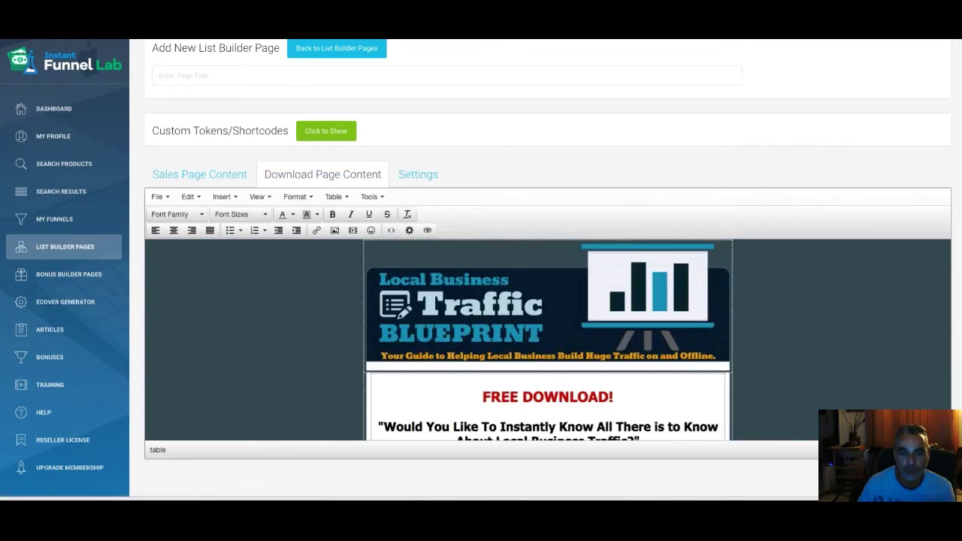
- Review the new page's autoresponder and license link settings, then open Bonus Builder Pages
click(418, 174)
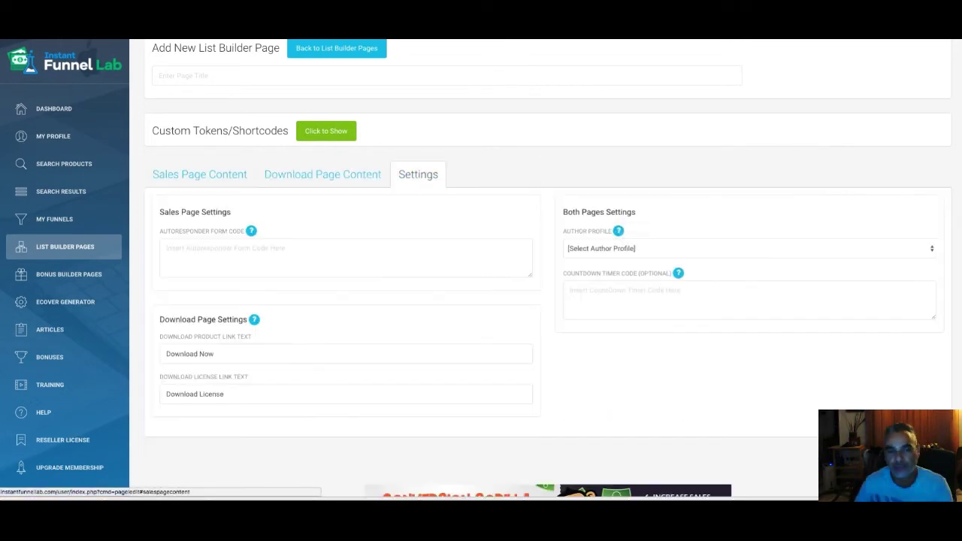
click(300, 248)
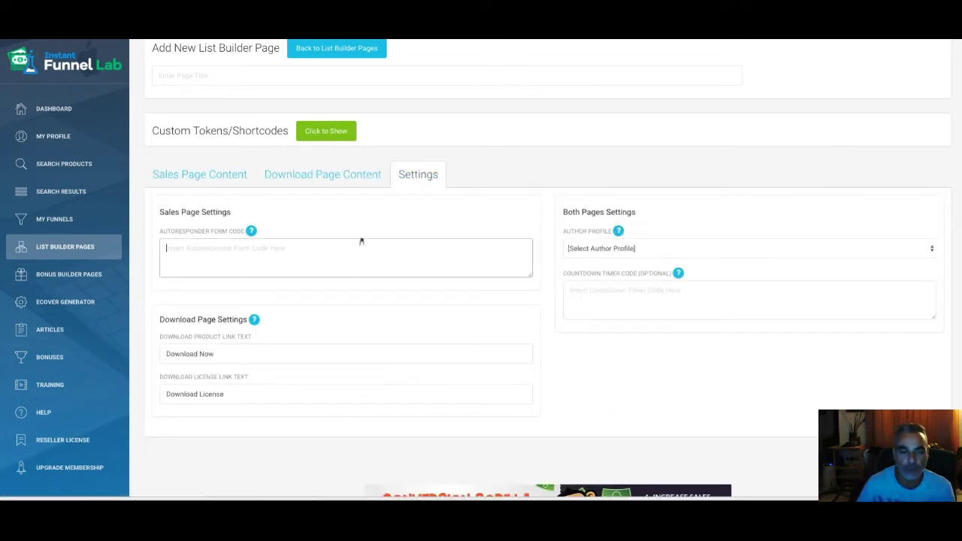
key(Tab)
key(Tab)
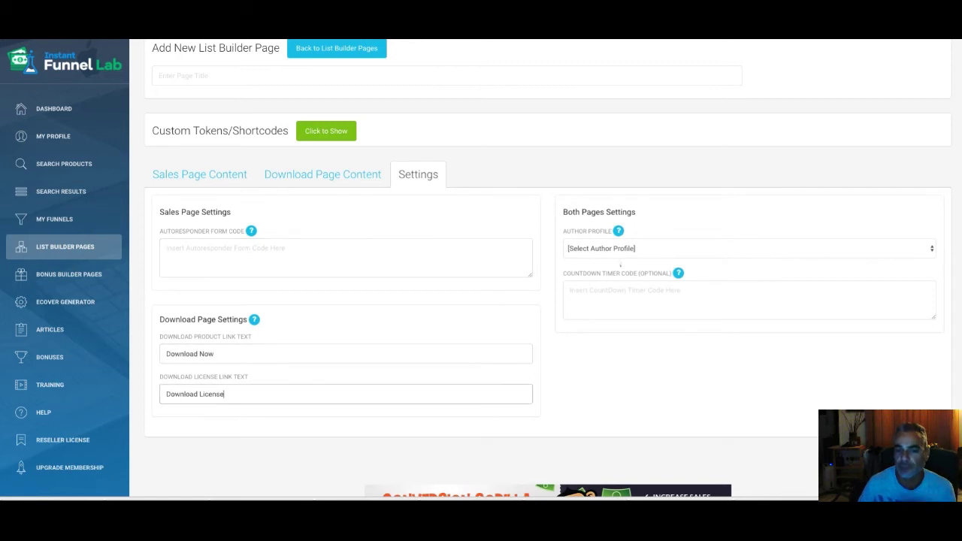
scroll(473, 255, up, 2)
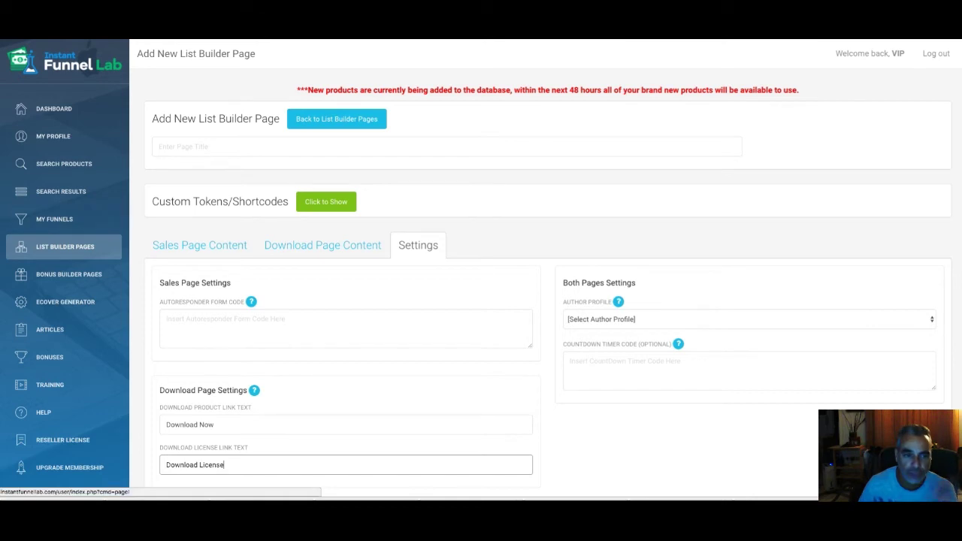
click(68, 274)
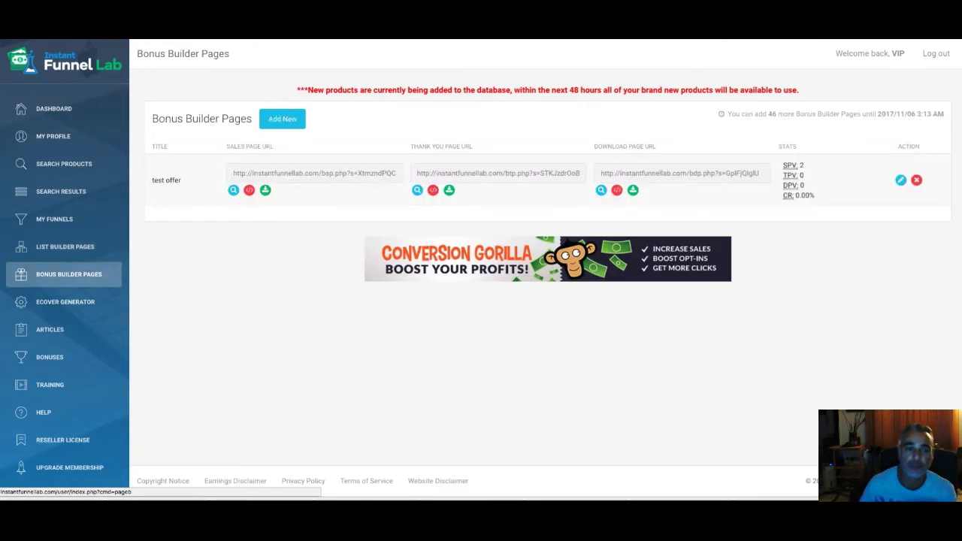
click(282, 118)
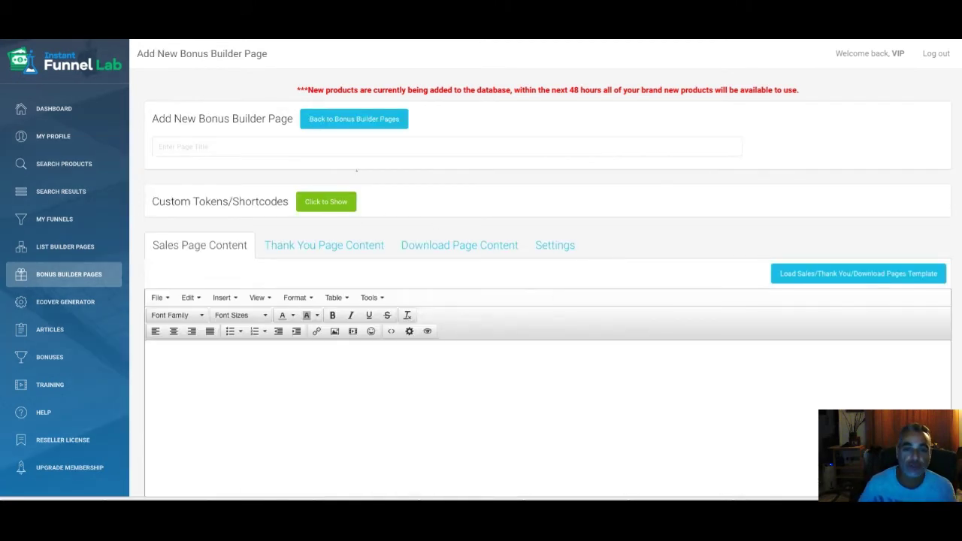
scroll(526, 329, down, 2)
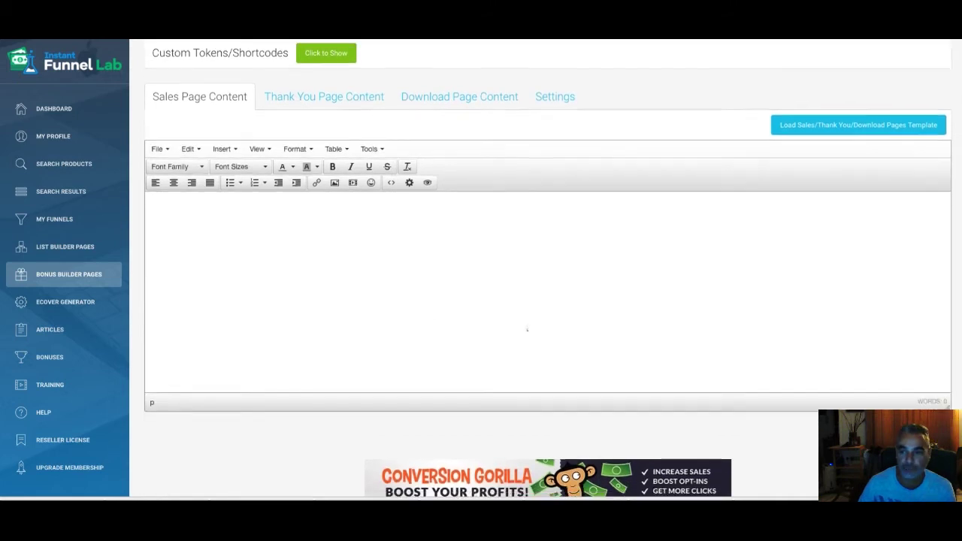
scroll(527, 329, down, 2)
scroll(527, 329, up, 2)
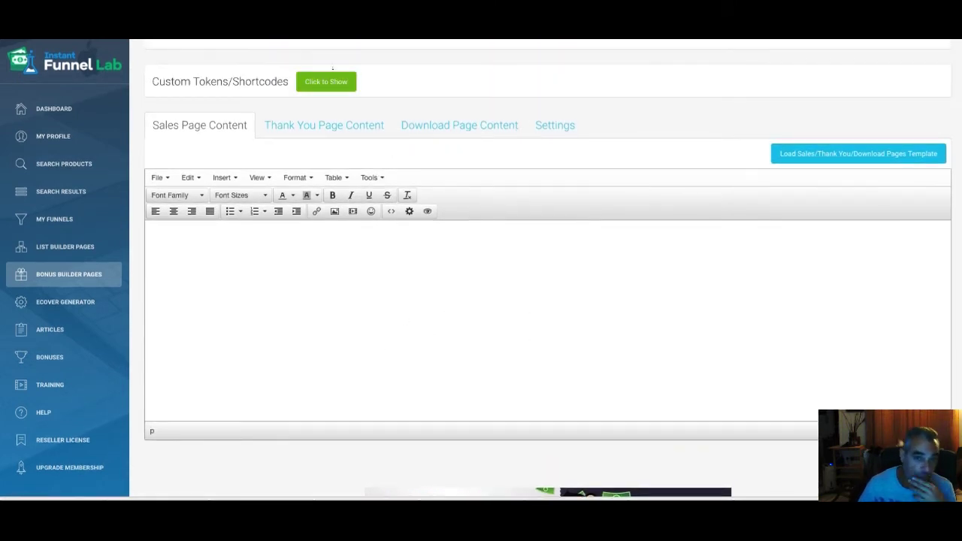
scroll(407, 322, up, 4)
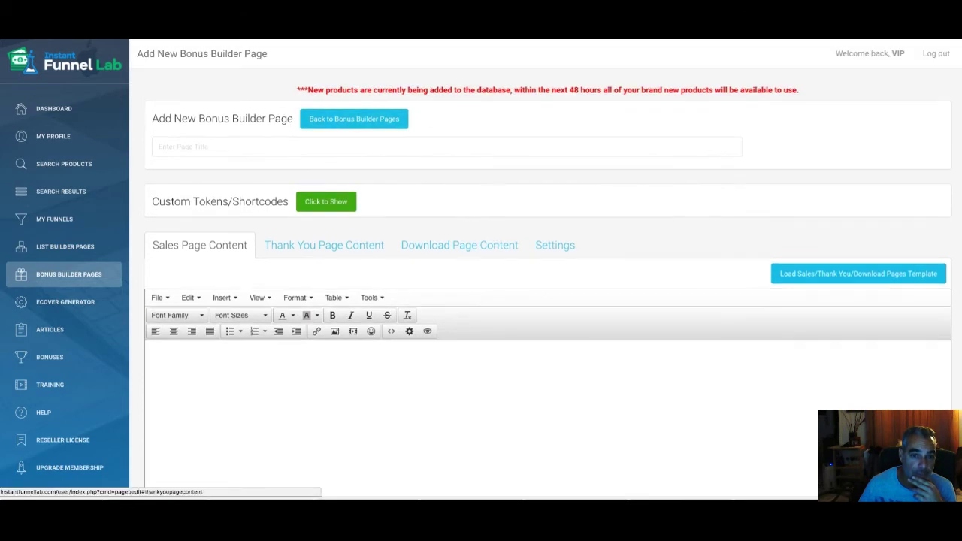
click(325, 202)
click(324, 201)
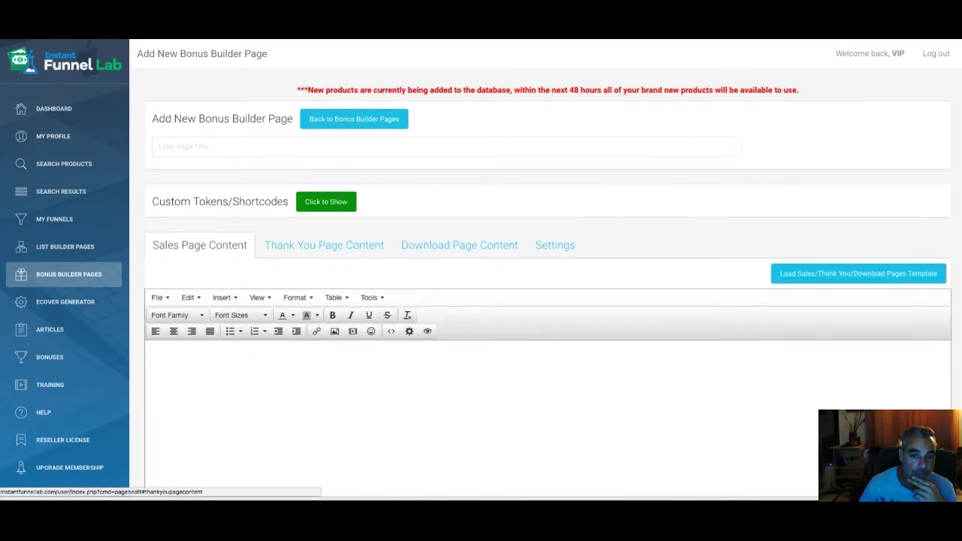
scroll(324, 177, down, 1)
click(323, 174)
click(218, 182)
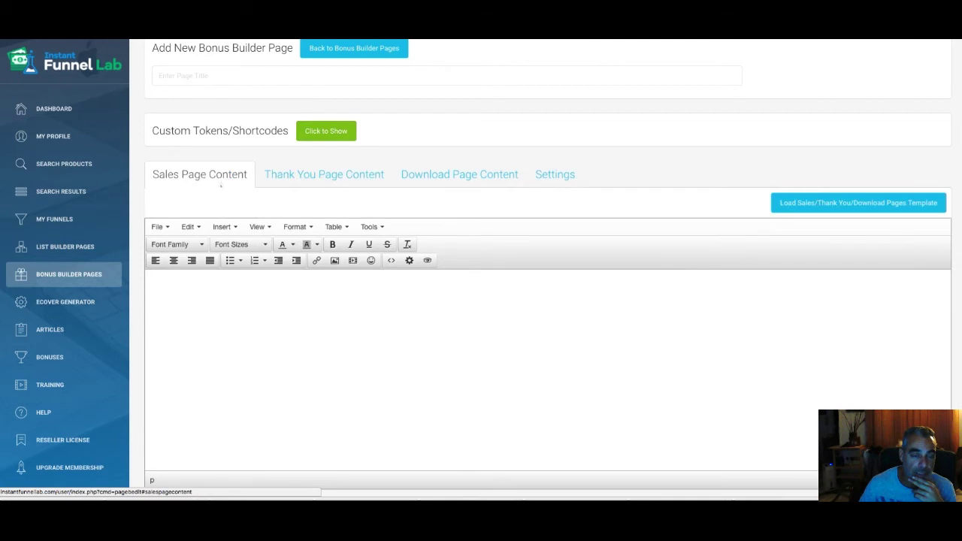
click(459, 175)
click(552, 184)
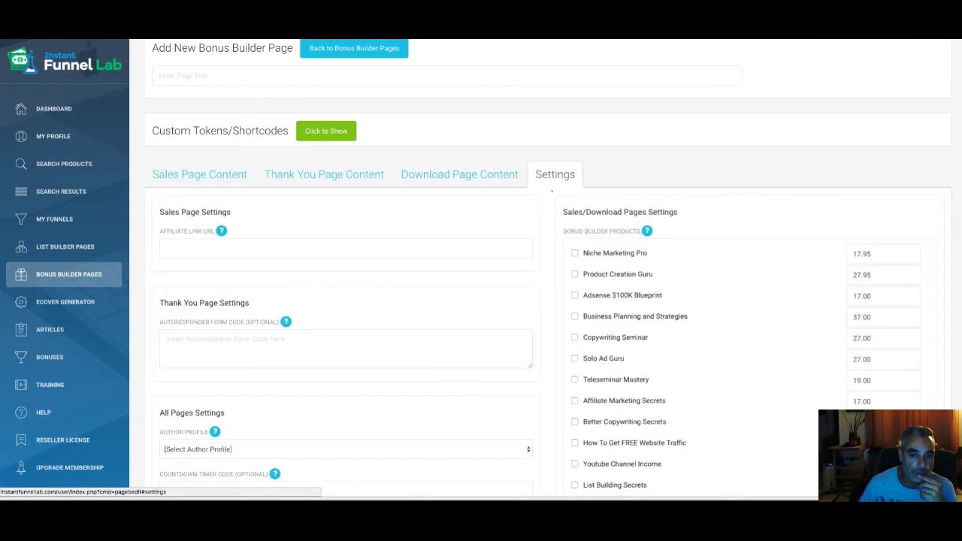
click(199, 174)
click(554, 174)
click(210, 253)
scroll(210, 253, down, 1)
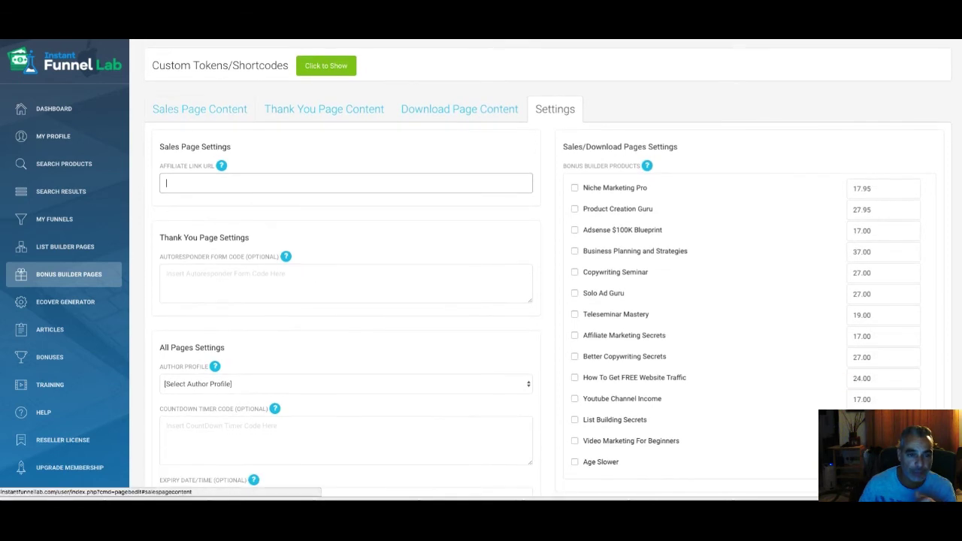
click(199, 109)
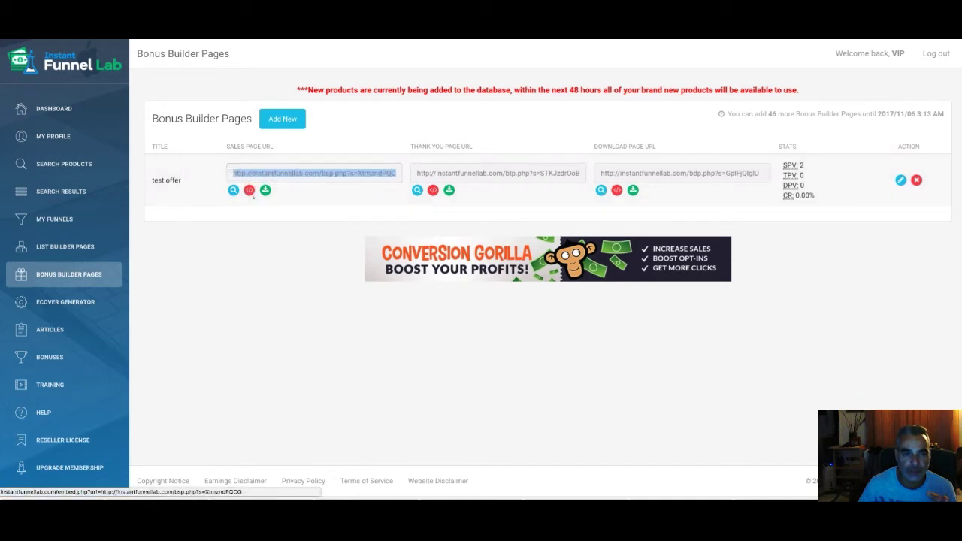
click(250, 192)
click(261, 192)
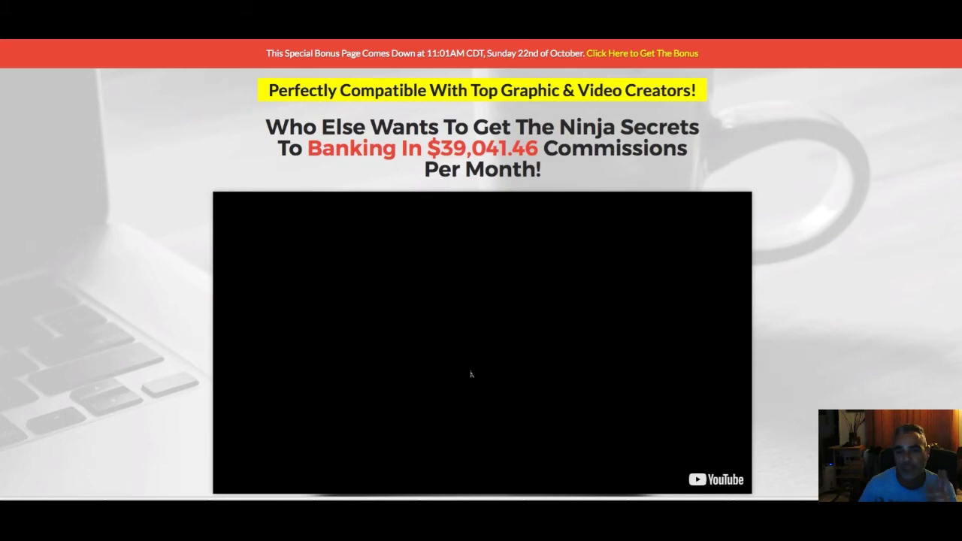
scroll(471, 373, down, 2)
scroll(474, 338, down, 2)
scroll(481, 225, down, 5)
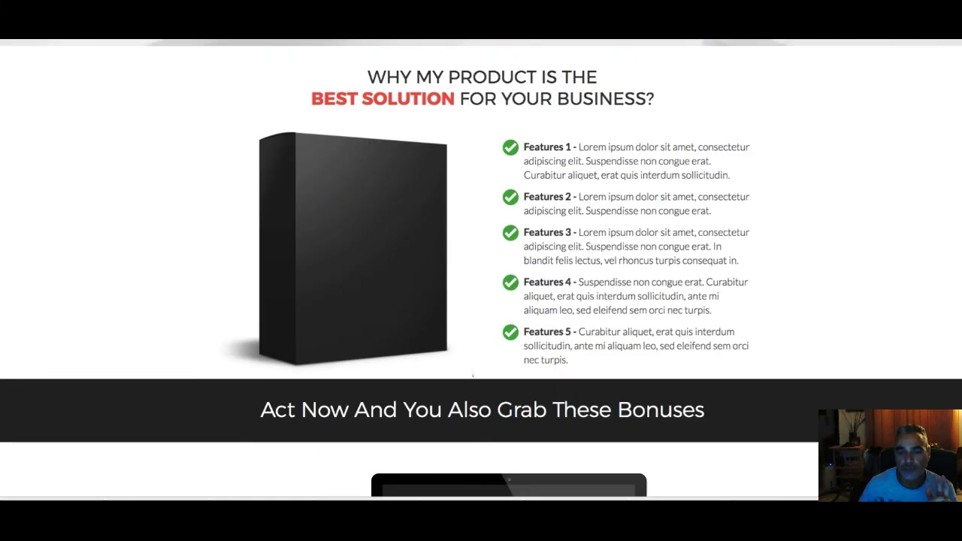
scroll(573, 233, down, 2)
scroll(601, 248, down, 2)
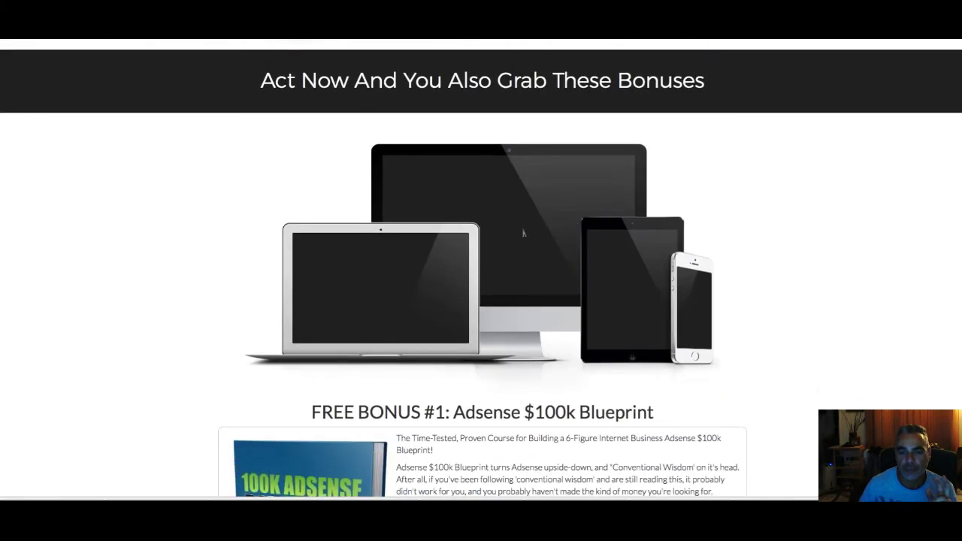
scroll(662, 270, down, 5)
scroll(717, 299, down, 4)
scroll(717, 299, down, 2)
scroll(714, 290, down, 5)
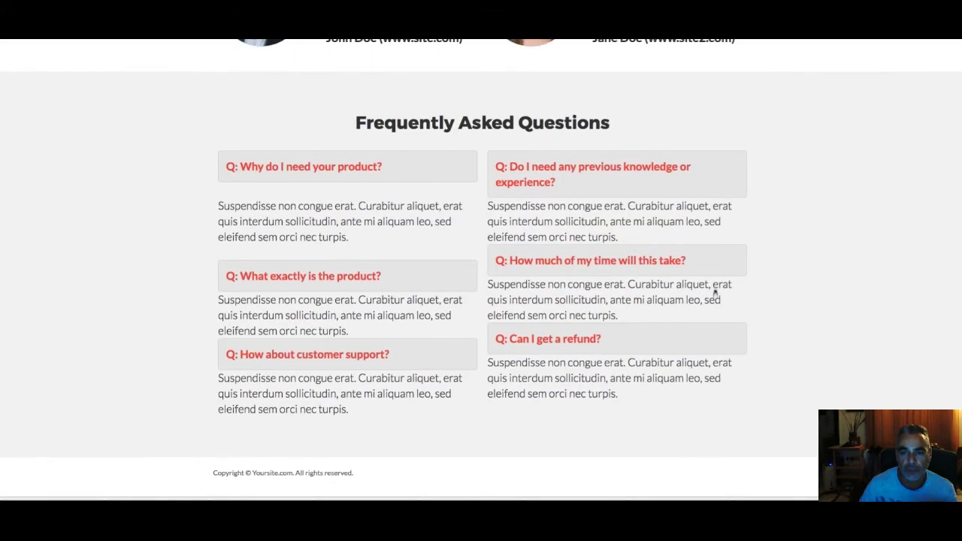
scroll(714, 293, up, 15)
scroll(714, 294, up, 15)
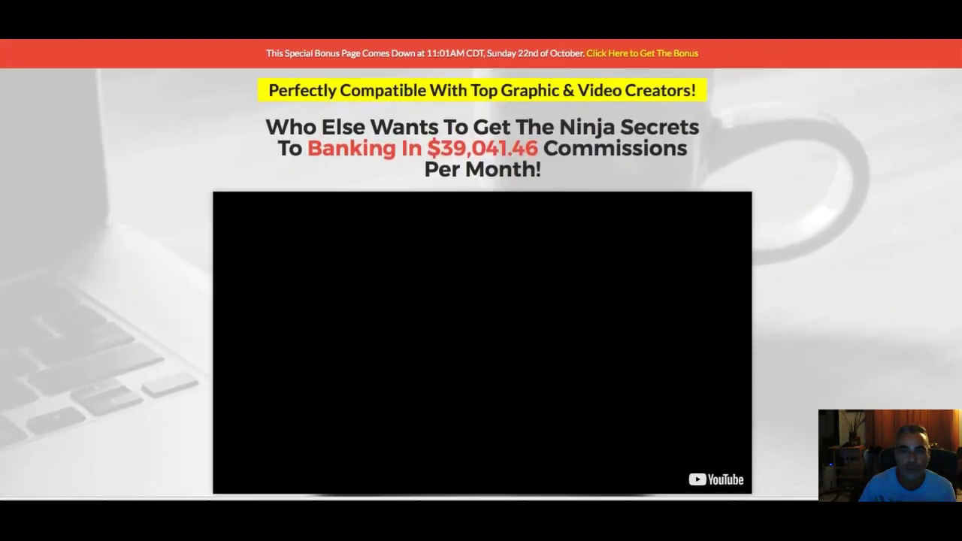
key(ctrl+w)
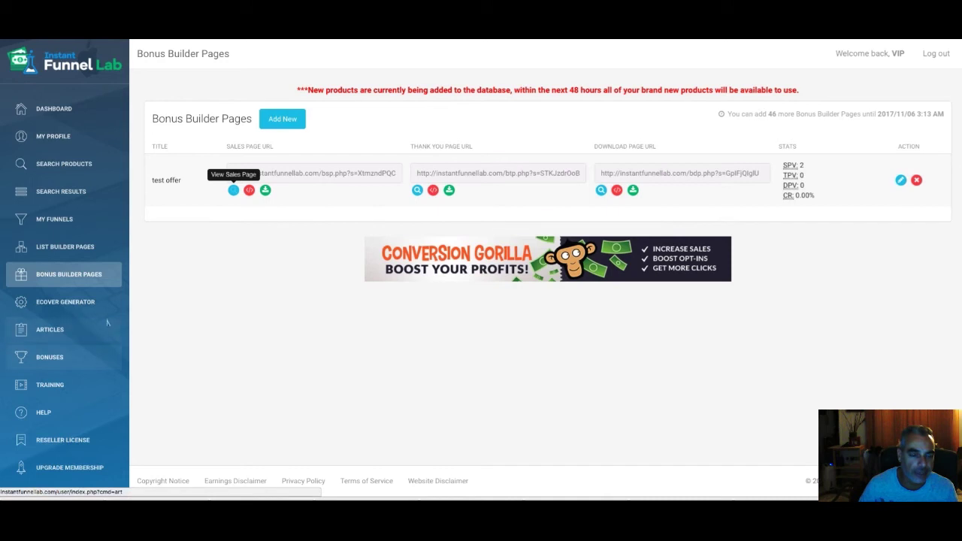
- Go to Training to see the tutorial series, from basic use to the case study
scroll(97, 297, down, 1)
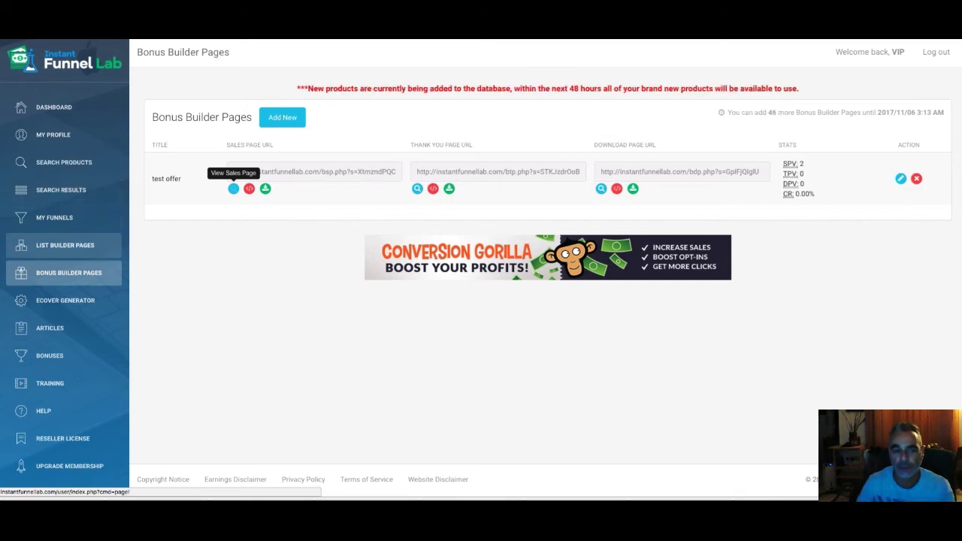
click(49, 384)
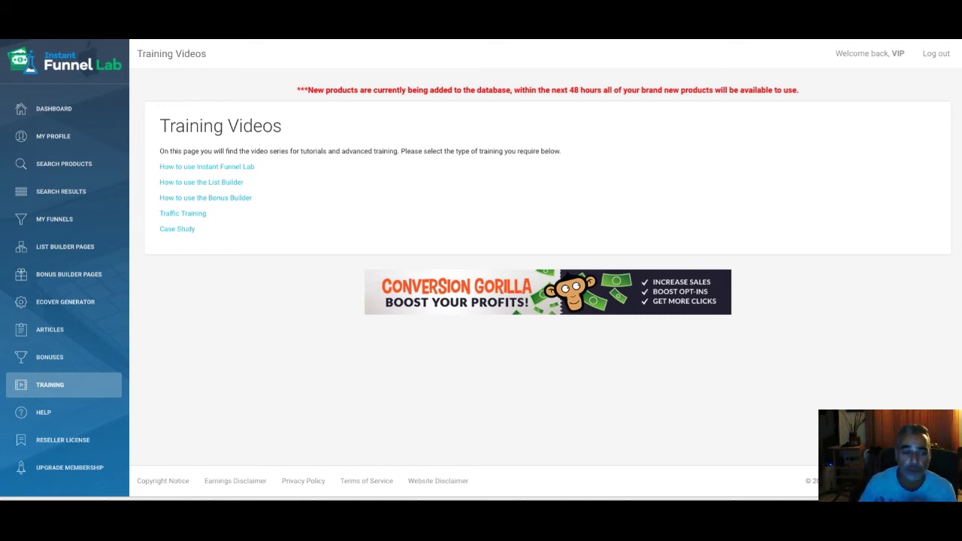
- View the dashboard usage charts, then list My Funnels with their product counts
click(54, 109)
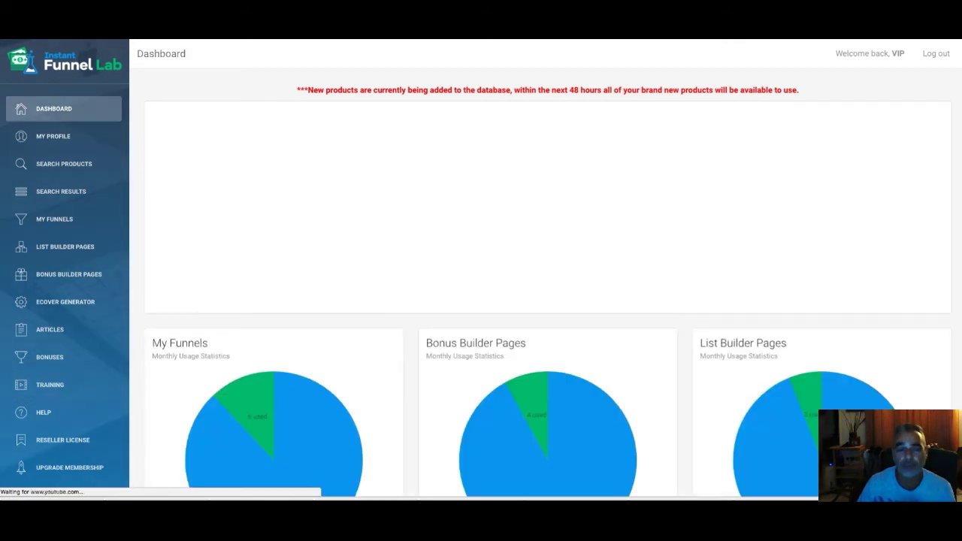
scroll(599, 306, down, 2)
scroll(600, 306, down, 4)
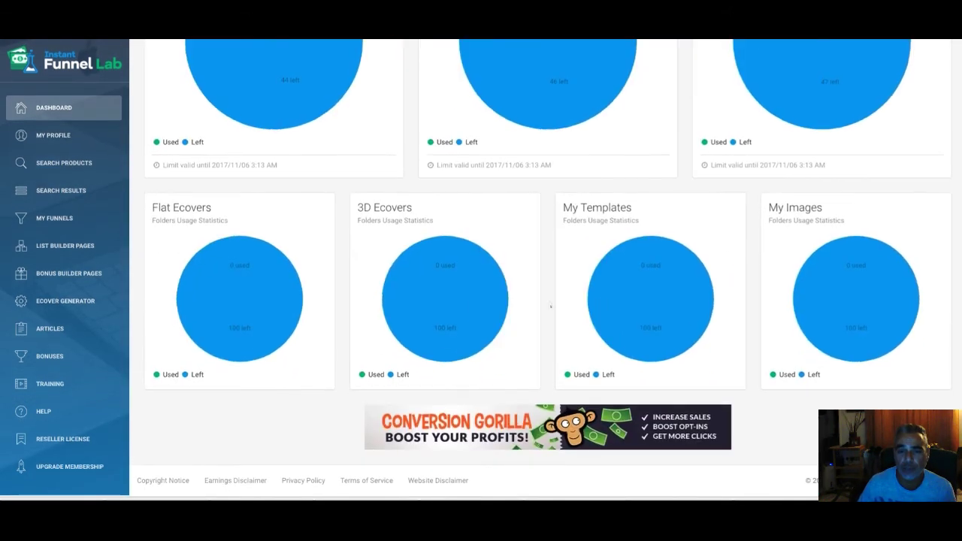
scroll(159, 260, up, 4)
click(54, 218)
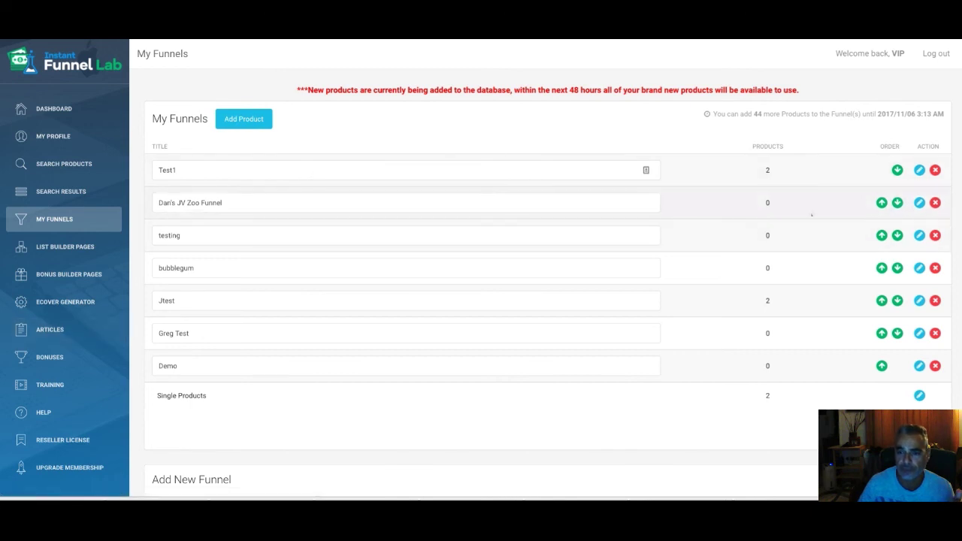
- Open the JV Zoo funnel's products, find it empty, then go to Search Products
click(918, 202)
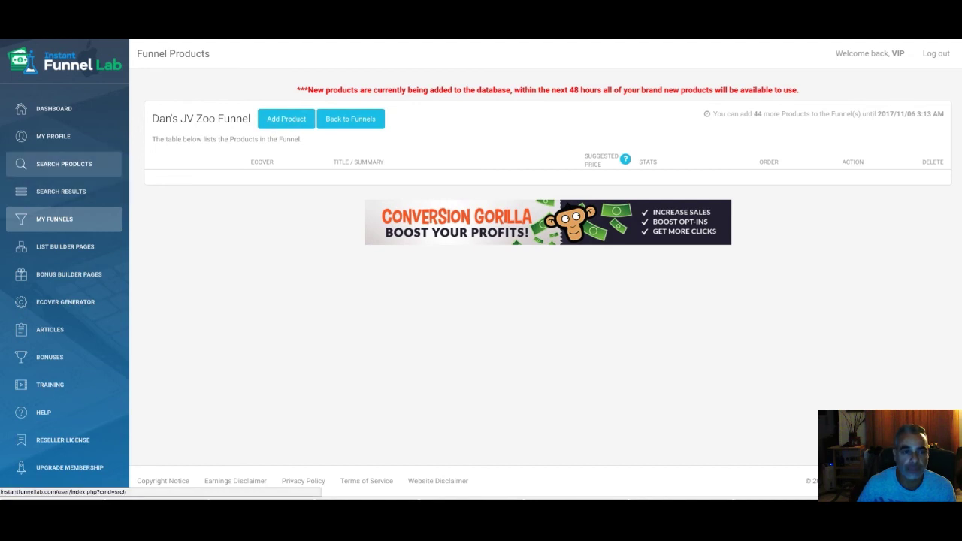
click(64, 163)
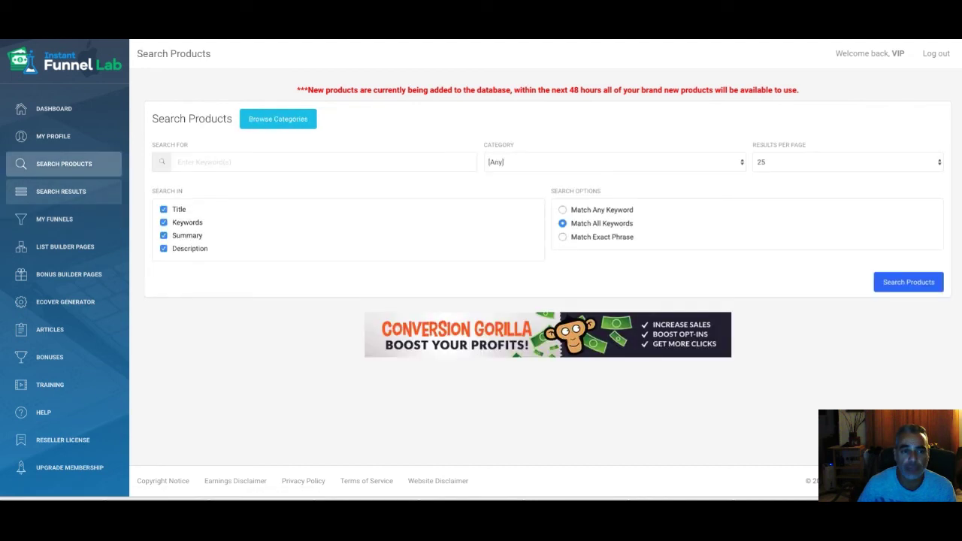
click(562, 163)
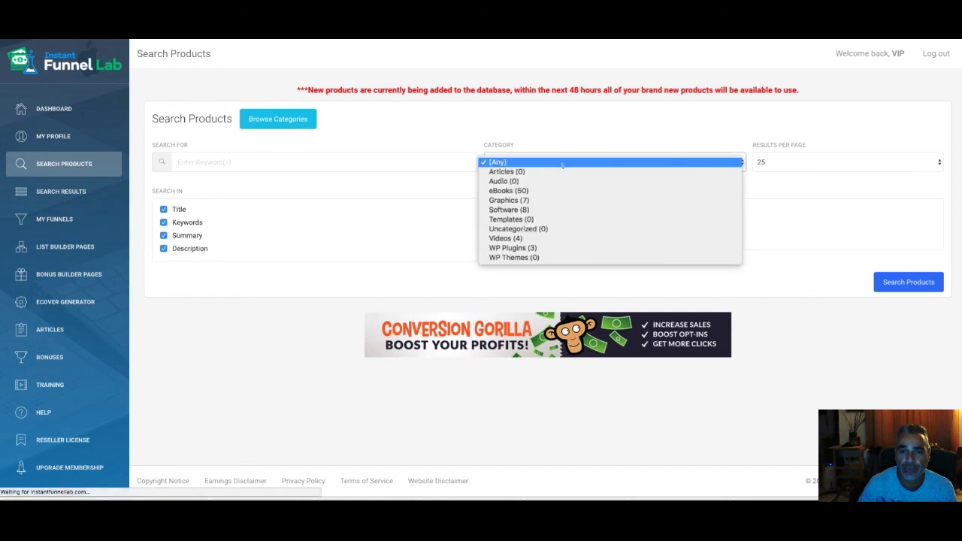
click(562, 163)
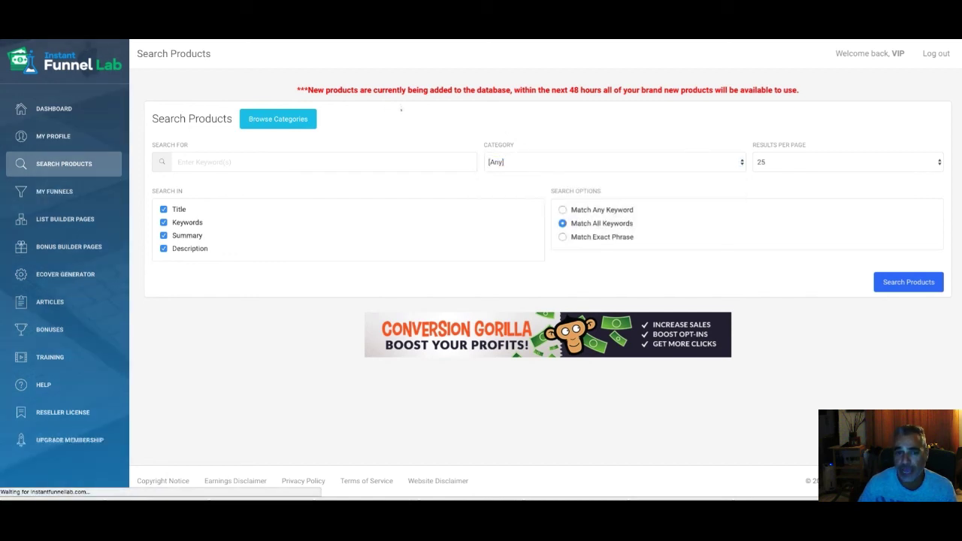